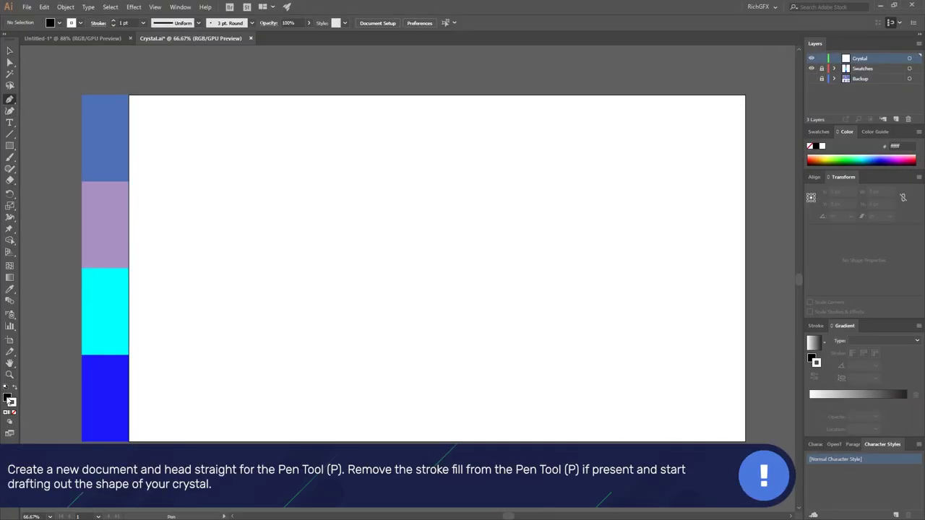
- Set the stroke to None and the fill colour to lilac
{"action": "left_click", "coordinate": [14, 412]}
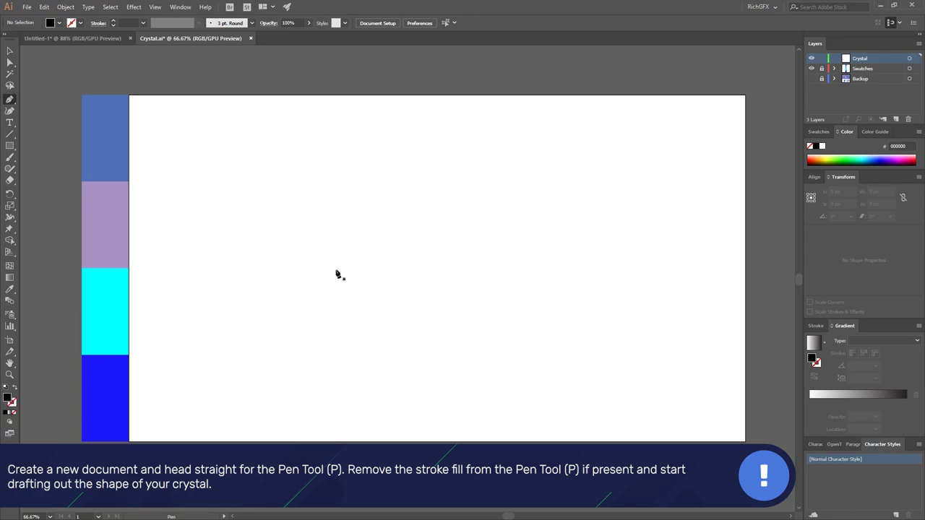
{"action": "left_click", "coordinate": [59, 23]}
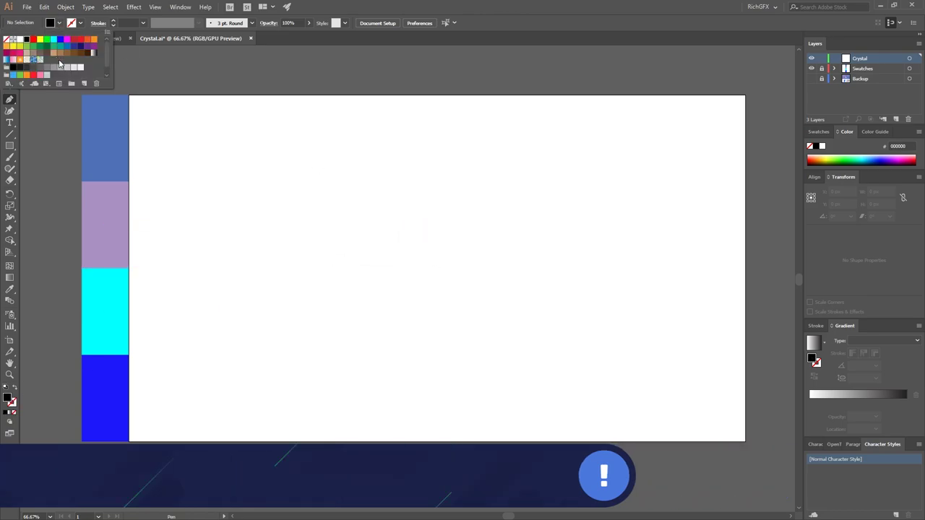
{"action": "left_click", "coordinate": [33, 73]}
- Draw a closed five-point crystal outline with the Pen Tool in the artboard's middle
{"action": "left_click", "coordinate": [405, 140]}
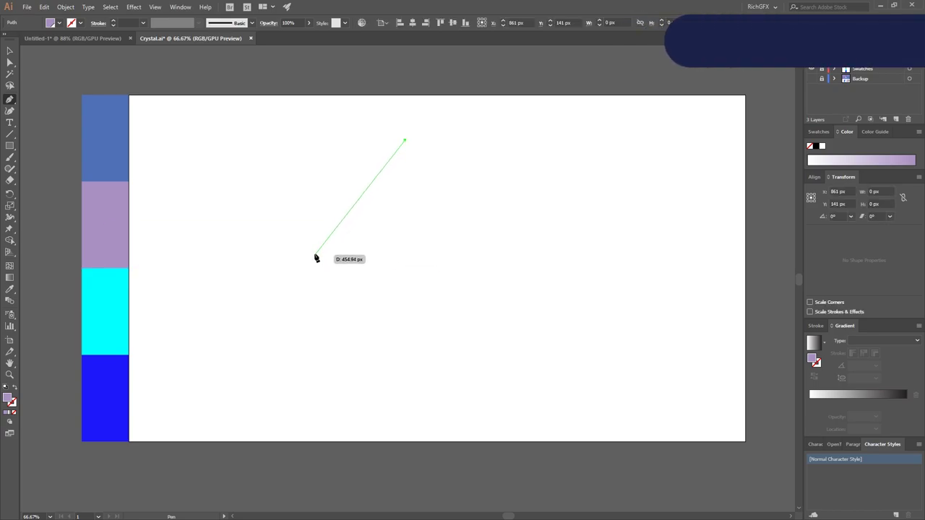
{"action": "left_click", "coordinate": [333, 242]}
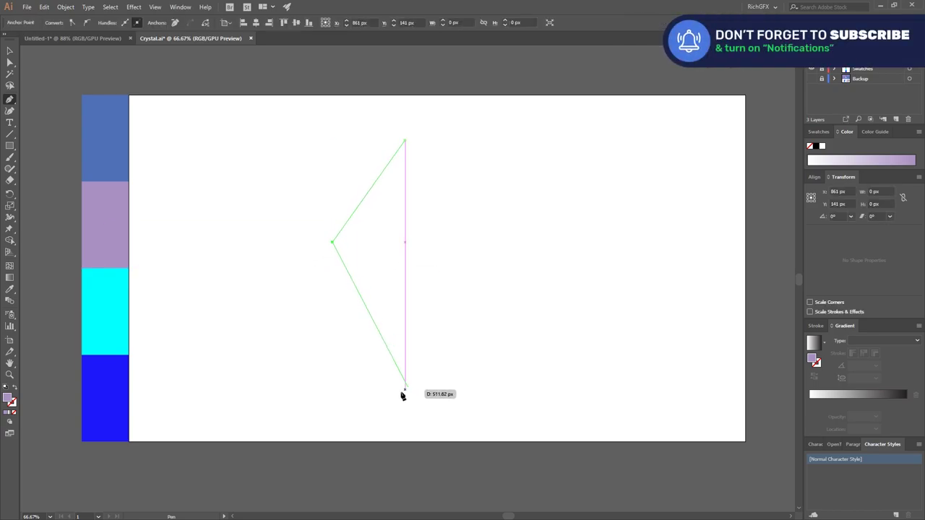
{"action": "left_click", "coordinate": [382, 403]}
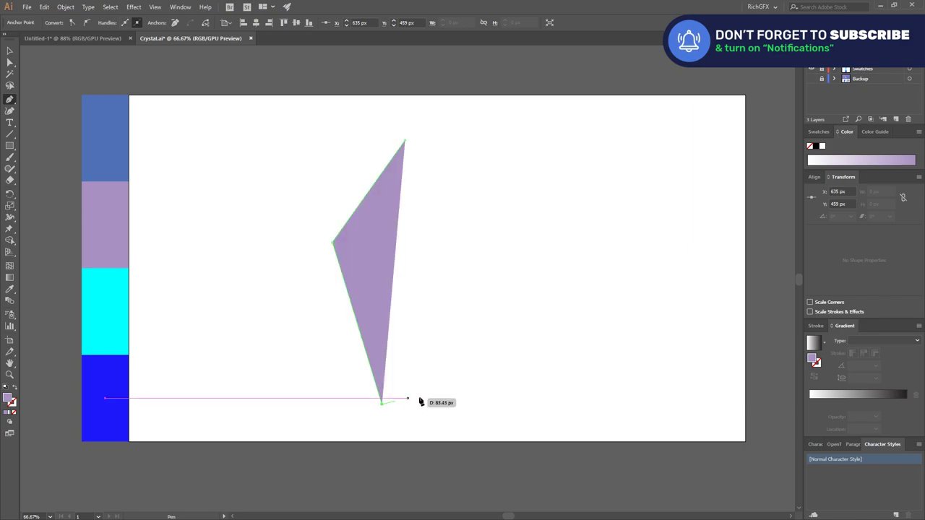
{"action": "left_click", "coordinate": [455, 389]}
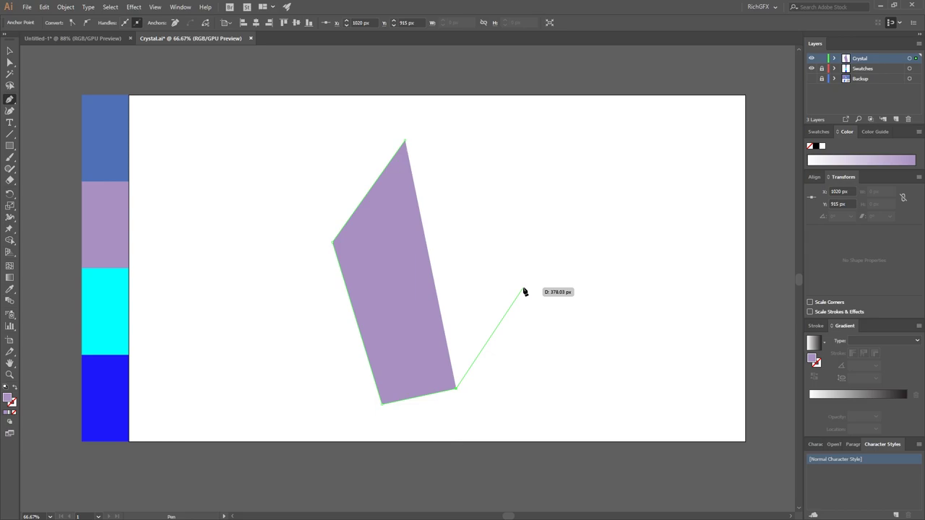
{"action": "left_click", "coordinate": [523, 288]}
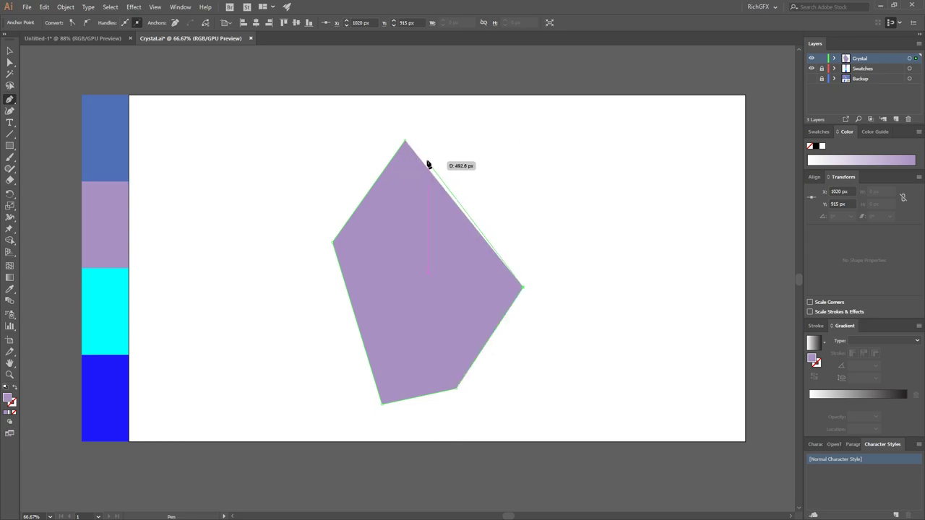
{"action": "left_click", "coordinate": [508, 179], "text": "ctrl"}
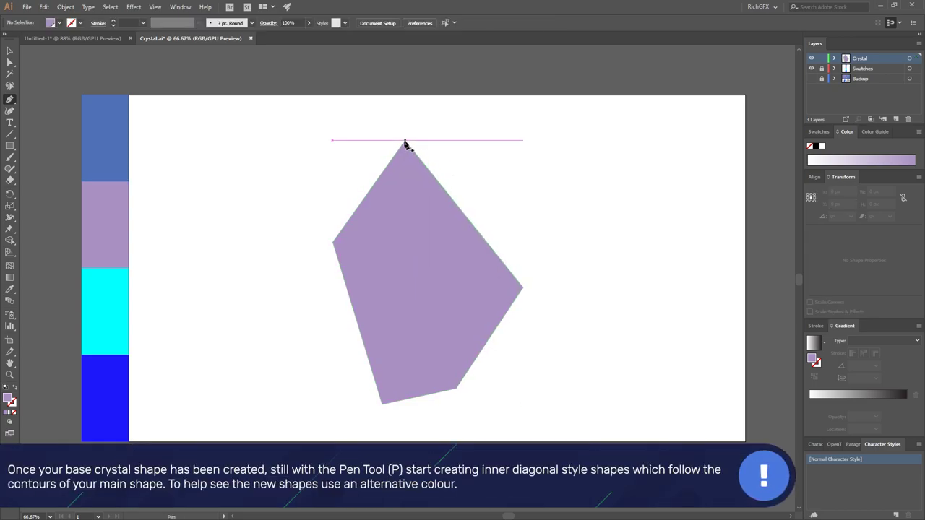
- Draw a closed four-point inner facet from the crystal's top along its upper-right edge
{"action": "left_click", "coordinate": [404, 141]}
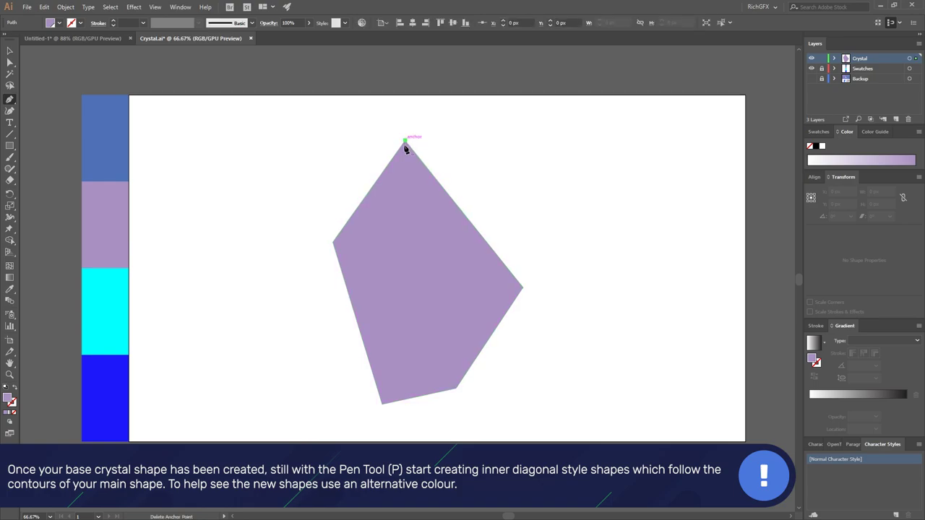
{"action": "left_click", "coordinate": [415, 253]}
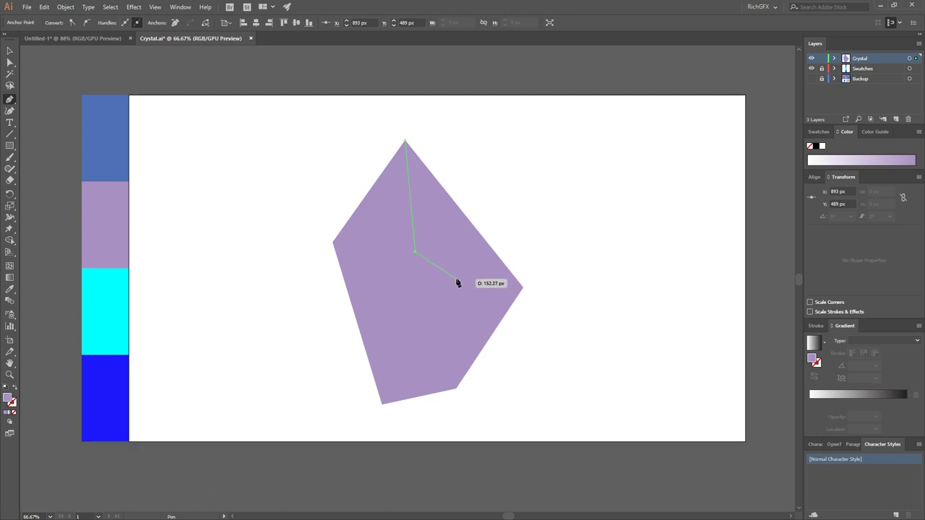
{"action": "left_click", "coordinate": [477, 232]}
{"action": "left_click", "coordinate": [406, 141]}
- Fill the new facet with bright red #fc0606, then deselect it
{"action": "left_click", "coordinate": [9, 51]}
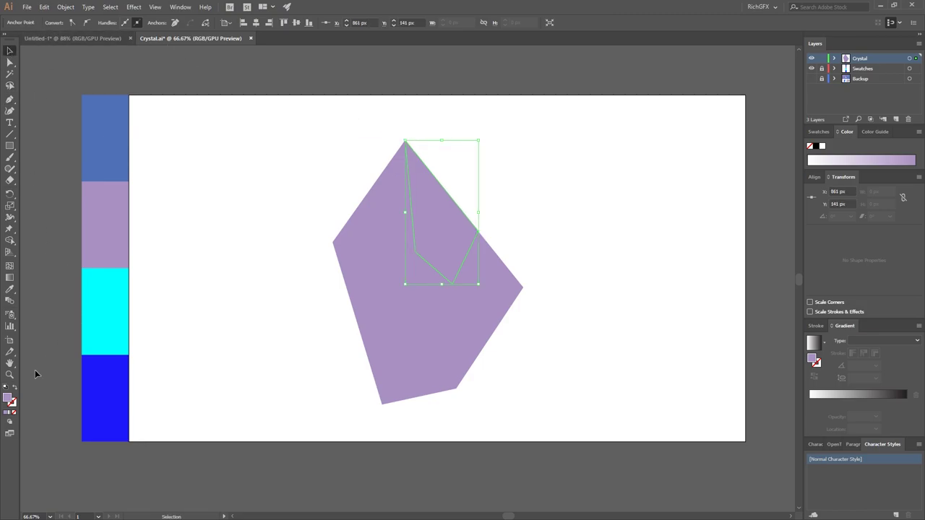
{"action": "double_click", "coordinate": [8, 399]}
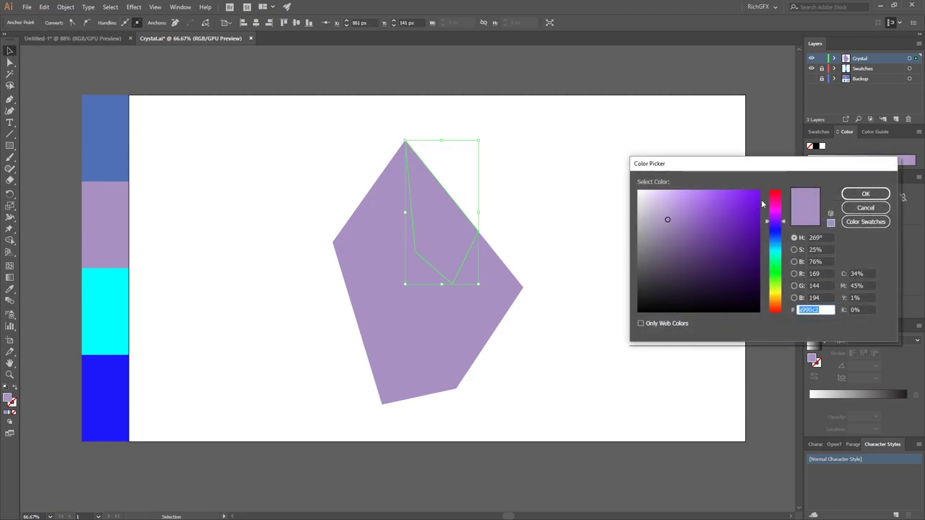
{"action": "left_click", "coordinate": [759, 192]}
{"action": "left_click", "coordinate": [865, 194]}
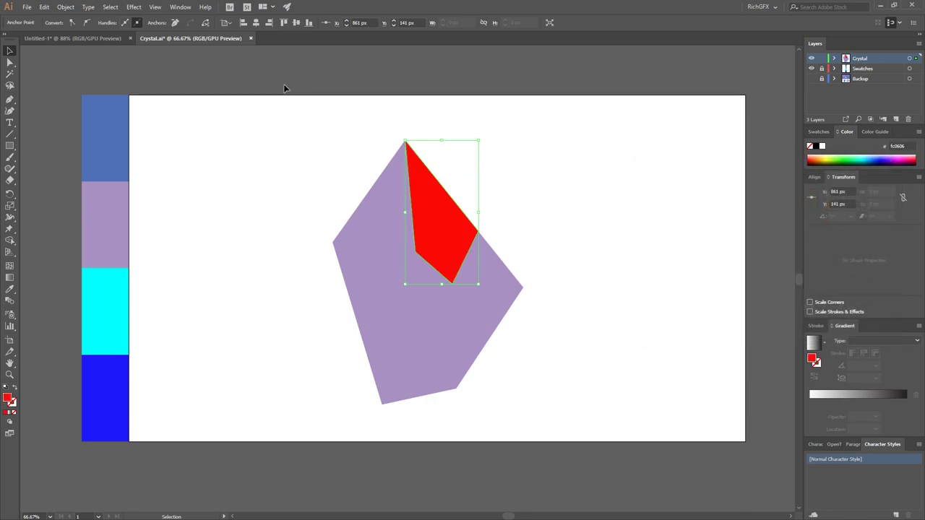
{"action": "left_click", "coordinate": [58, 76]}
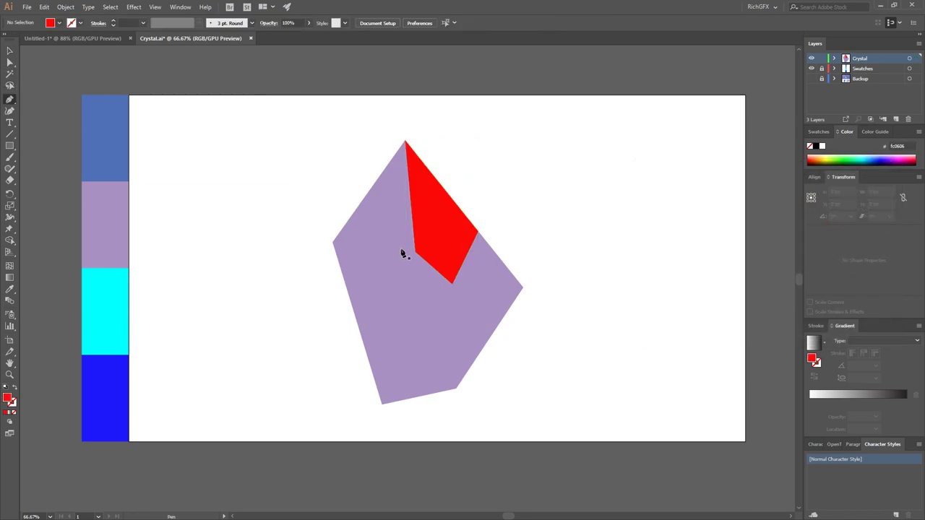
- Draw a small facet between the red facet and the crystal's right corner
{"action": "left_click", "coordinate": [476, 232]}
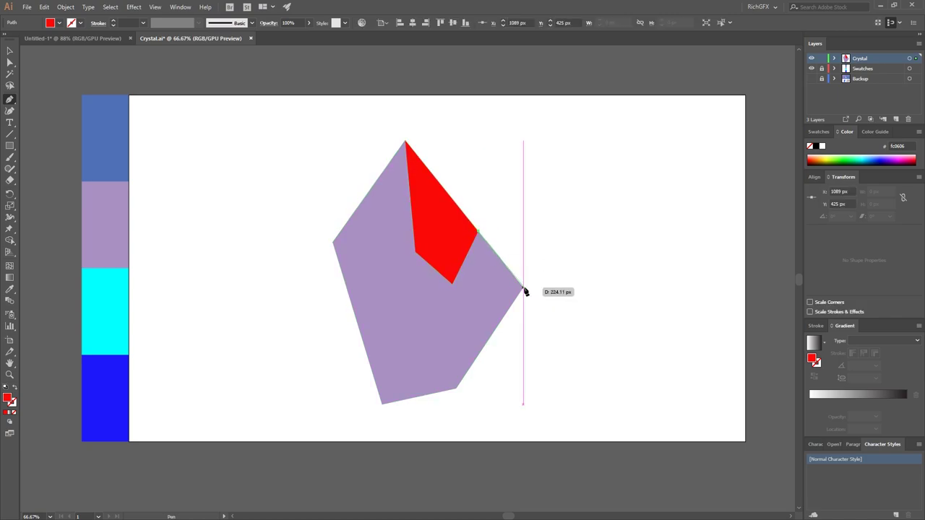
{"action": "left_click", "coordinate": [523, 289]}
{"action": "left_click", "coordinate": [453, 283]}
{"action": "left_click", "coordinate": [477, 232]}
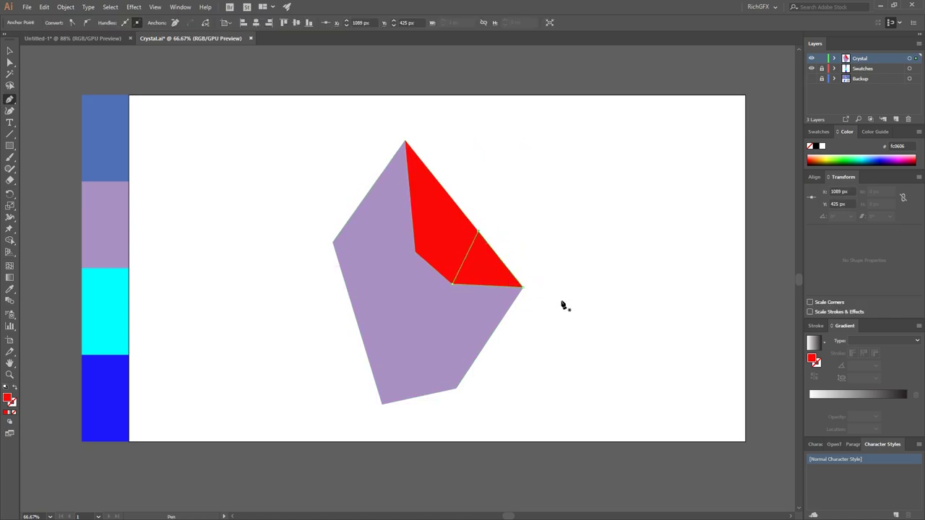
{"action": "left_click", "coordinate": [562, 304], "text": "ctrl"}
- Draw the lower-right facet from the right corner through the centre to the bottom
{"action": "left_click", "coordinate": [521, 288]}
{"action": "left_click", "coordinate": [453, 284]}
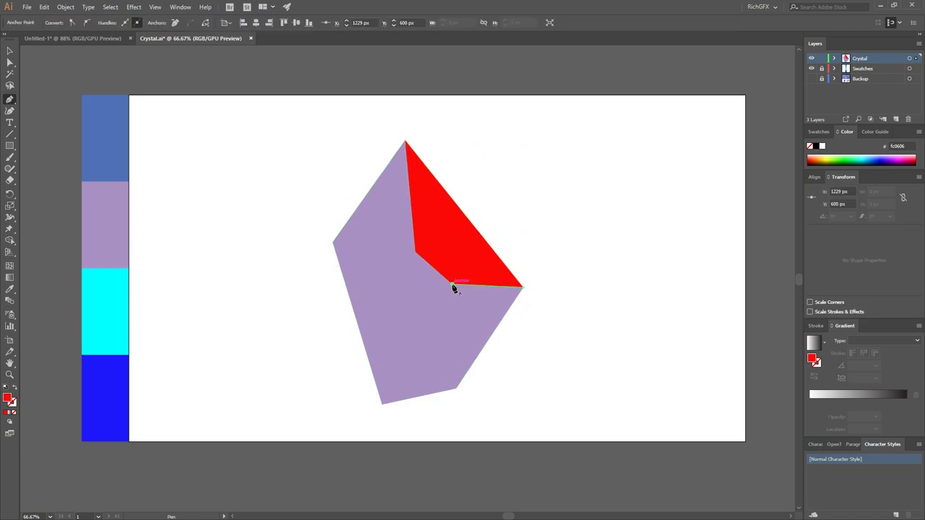
{"action": "left_click", "coordinate": [381, 403]}
{"action": "scroll", "coordinate": [455, 391], "scroll_direction": "up", "scroll_amount": 2, "text": "alt"}
{"action": "scroll", "coordinate": [452, 375], "scroll_direction": "up", "scroll_amount": 3, "text": "alt"}
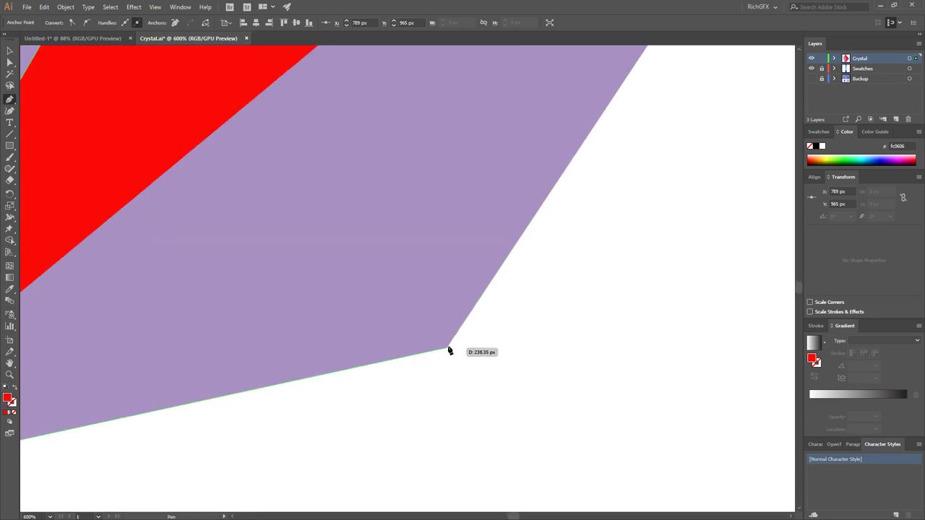
{"action": "left_click", "coordinate": [447, 347]}
{"action": "scroll", "coordinate": [510, 318], "scroll_direction": "down", "scroll_amount": 4, "text": "alt"}
{"action": "left_click", "coordinate": [609, 239]}
{"action": "left_click", "coordinate": [581, 215], "text": "ctrl"}
{"action": "scroll", "coordinate": [580, 215], "scroll_direction": "down", "scroll_amount": 2, "text": "alt"}
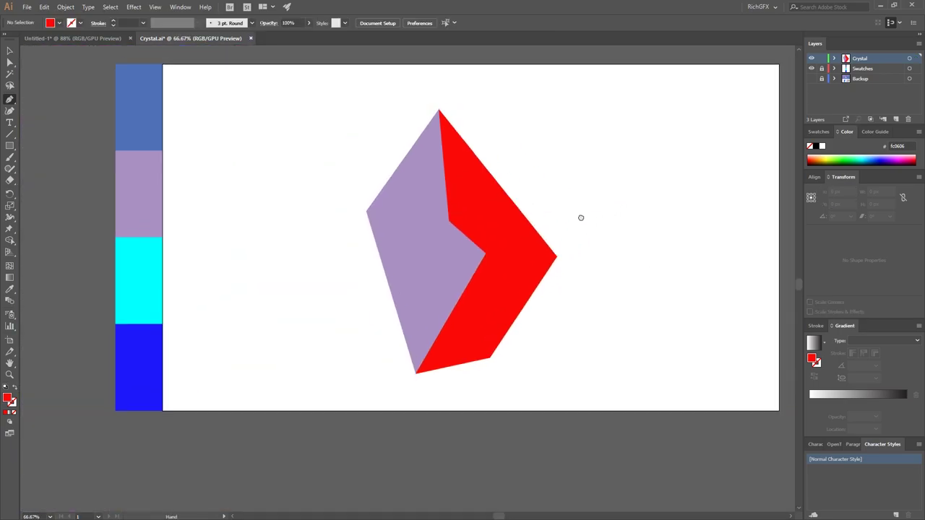
- Draw the upper-left facet from the top point down to the left corner
{"action": "left_click", "coordinate": [437, 110]}
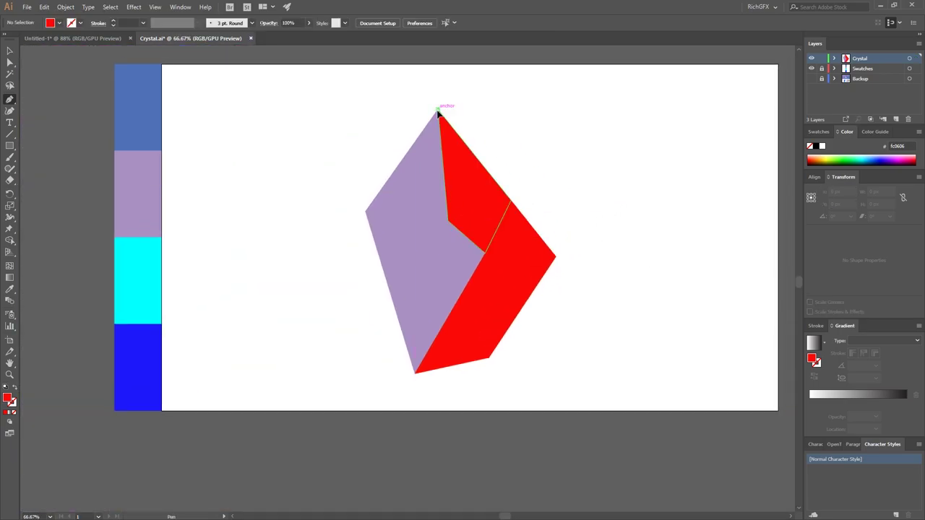
{"action": "left_click", "coordinate": [448, 223]}
{"action": "left_click", "coordinate": [414, 273]}
{"action": "left_click", "coordinate": [367, 212]}
{"action": "left_click", "coordinate": [437, 110]}
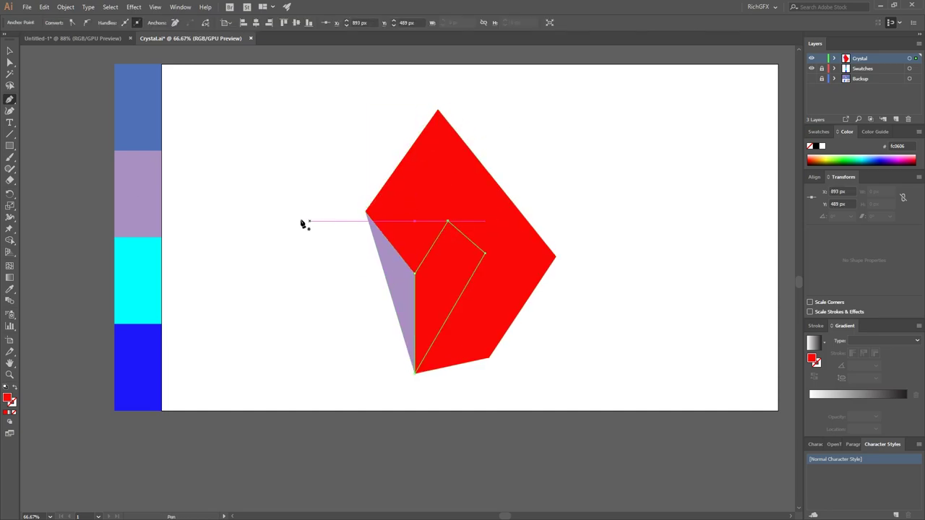
- Draw the lower-left facet, then marquee-select all crystal shapes
{"action": "left_click", "coordinate": [365, 212]}
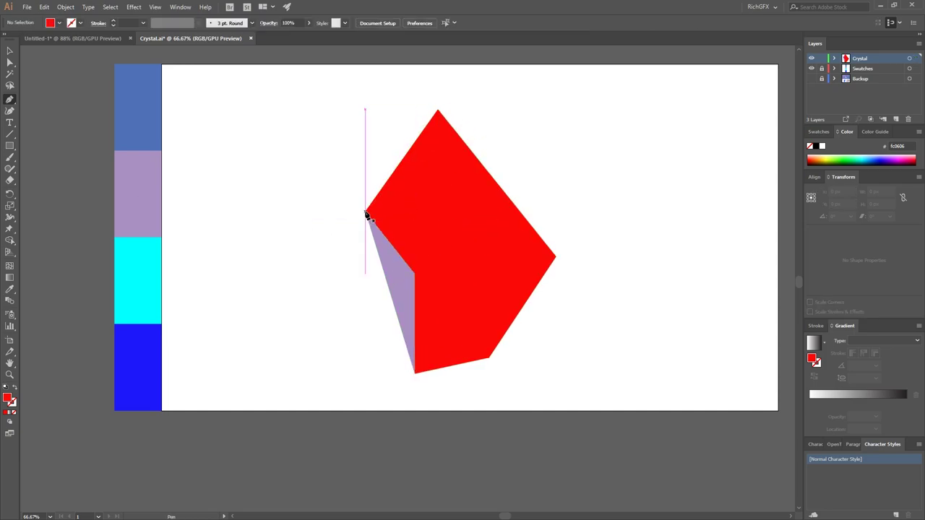
{"action": "left_click", "coordinate": [416, 373]}
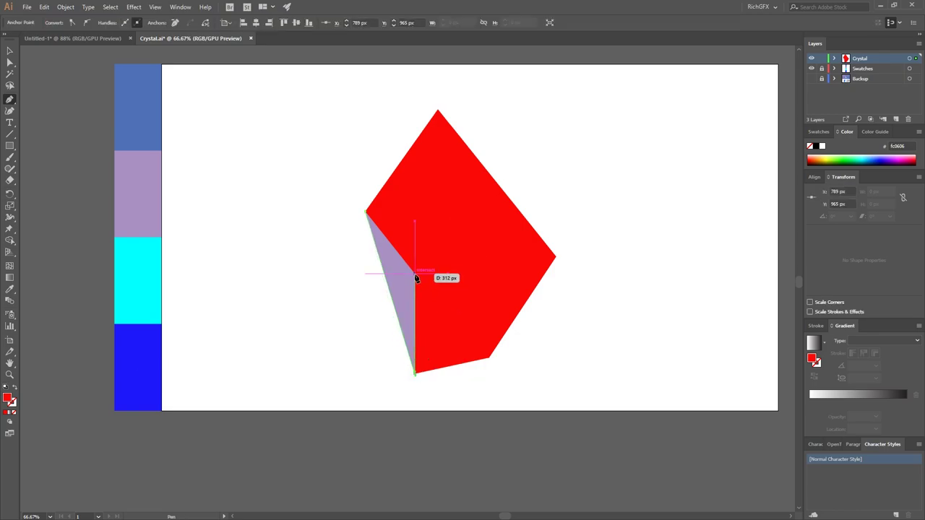
{"action": "left_click", "coordinate": [415, 273]}
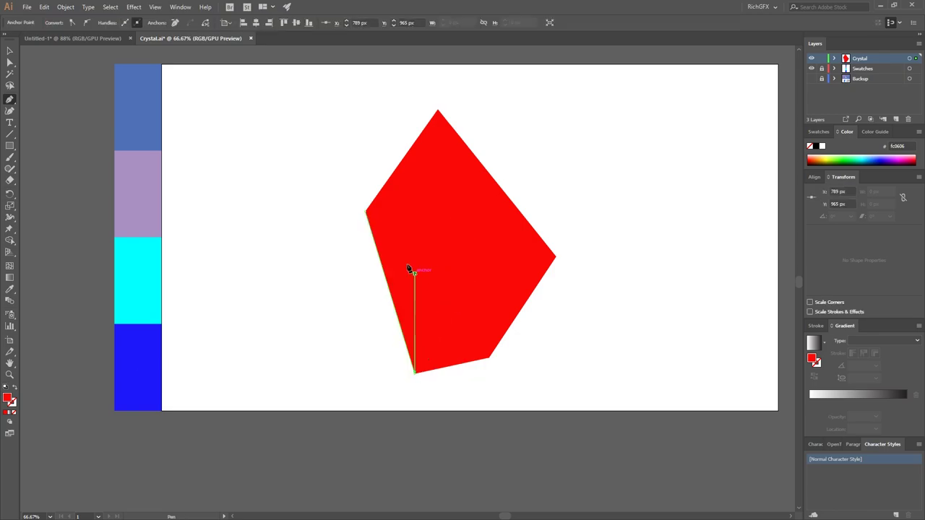
{"action": "left_click", "coordinate": [366, 212]}
{"action": "scroll", "coordinate": [366, 210], "scroll_direction": "up", "scroll_amount": 8}
{"action": "scroll", "coordinate": [357, 206], "scroll_direction": "up", "scroll_amount": 3}
{"action": "left_click", "coordinate": [303, 275], "text": "ctrl"}
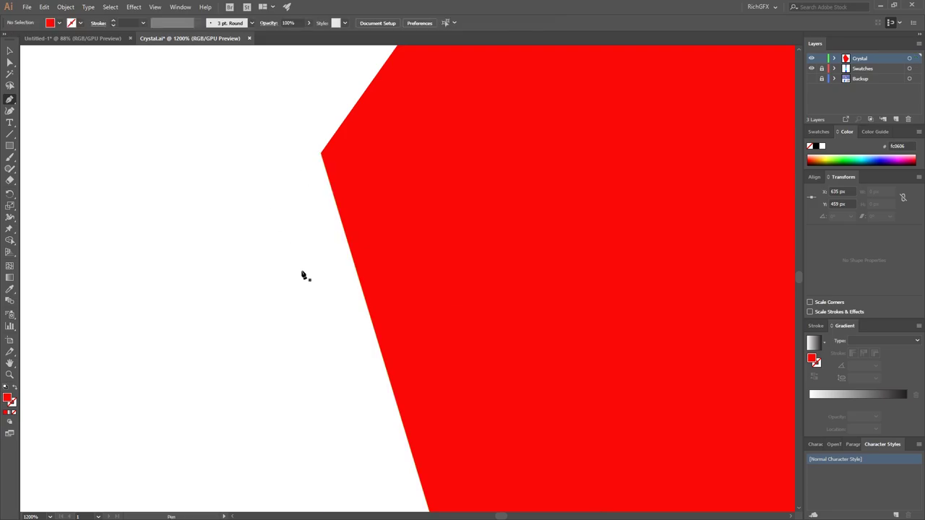
{"action": "scroll", "coordinate": [332, 272], "scroll_direction": "down", "scroll_amount": 5}
{"action": "scroll", "coordinate": [332, 272], "scroll_direction": "down", "scroll_amount": 3}
{"action": "scroll", "coordinate": [395, 279], "scroll_direction": "up", "scroll_amount": 1}
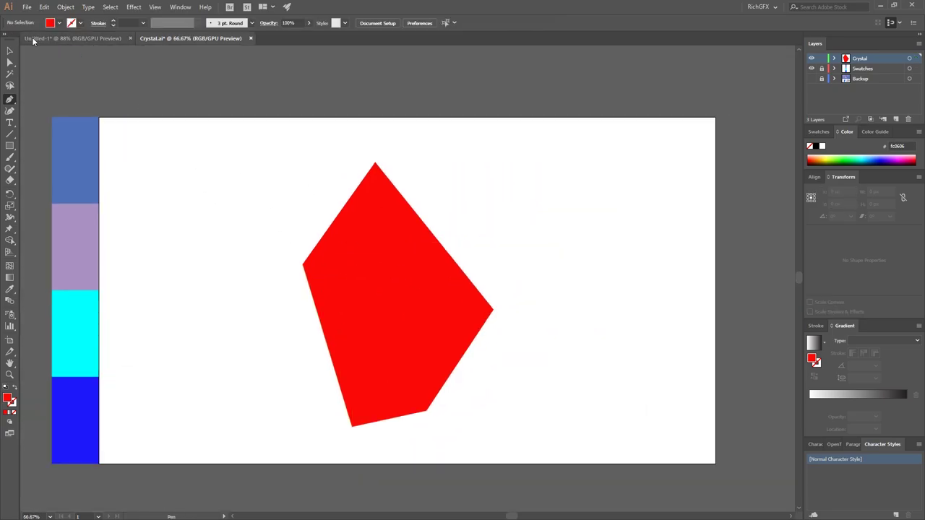
{"action": "key", "text": "v"}
{"action": "left_click_drag", "start_coordinate": [216, 138], "coordinate": [570, 465]}
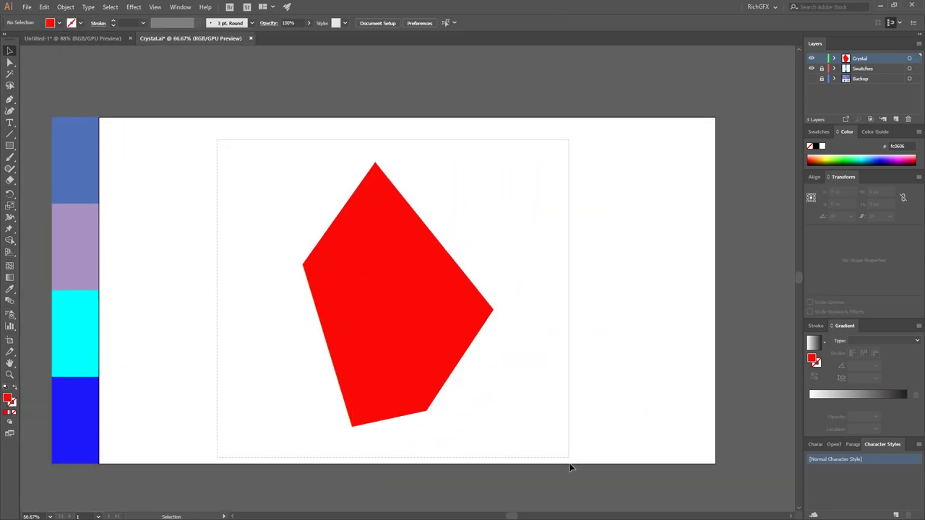
- Group the crystal, centre it horizontally and vertically on the artboard, then ungroup
{"action": "left_click", "coordinate": [66, 7]}
{"action": "left_click", "coordinate": [145, 42]}
{"action": "left_click", "coordinate": [412, 22]}
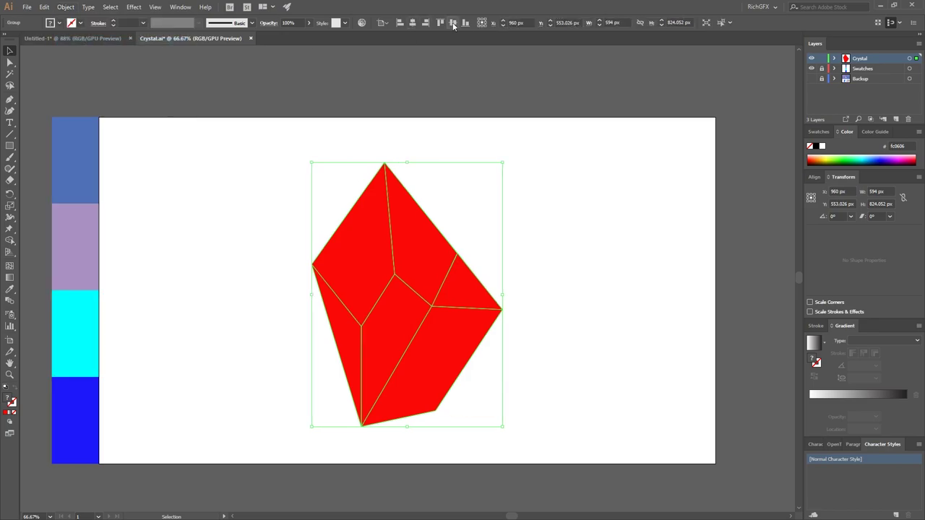
{"action": "left_click", "coordinate": [453, 22]}
{"action": "left_click", "coordinate": [66, 6]}
{"action": "left_click", "coordinate": [87, 51]}
{"action": "left_click", "coordinate": [588, 281]}
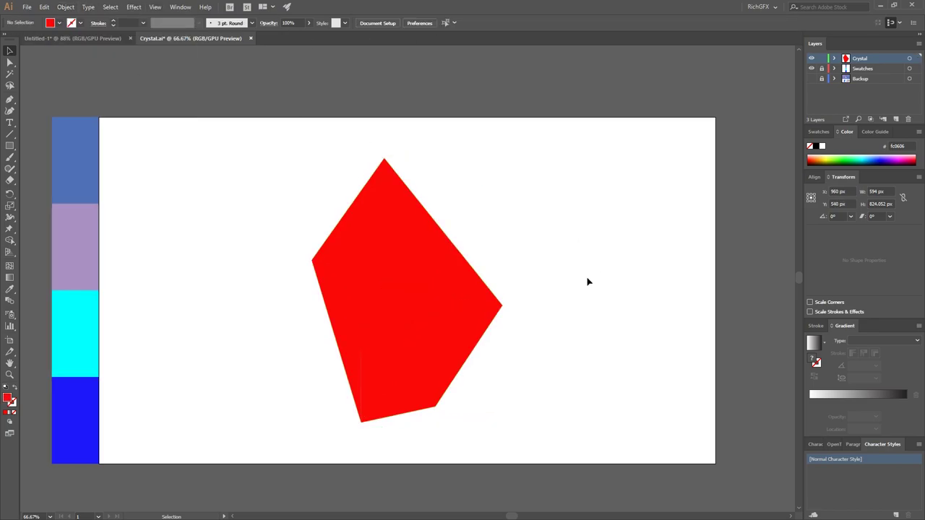
- Give the five inner facets a black-to-white radial gradient
{"action": "left_click", "coordinate": [382, 204]}
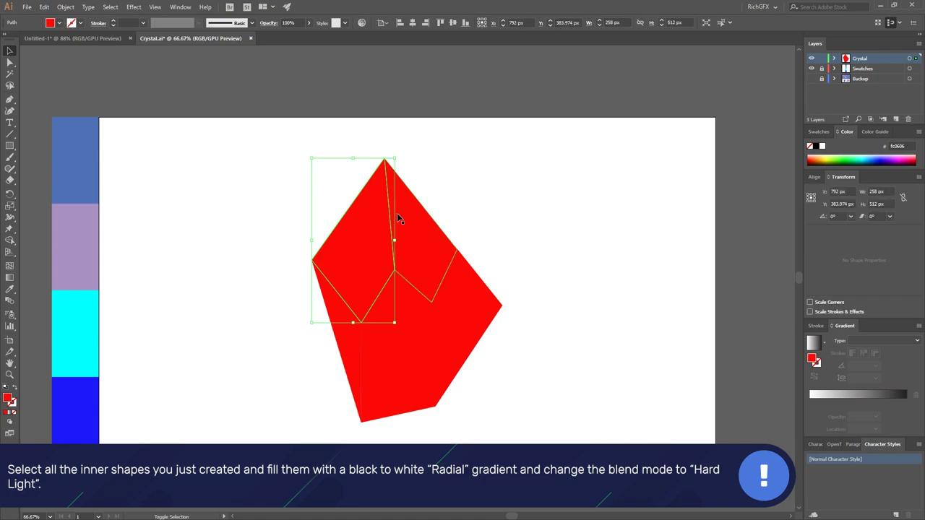
{"action": "left_click", "coordinate": [400, 218], "text": "shift"}
{"action": "left_click", "coordinate": [482, 296], "text": "shift"}
{"action": "left_click", "coordinate": [412, 303], "text": "shift"}
{"action": "left_click", "coordinate": [341, 321], "text": "shift"}
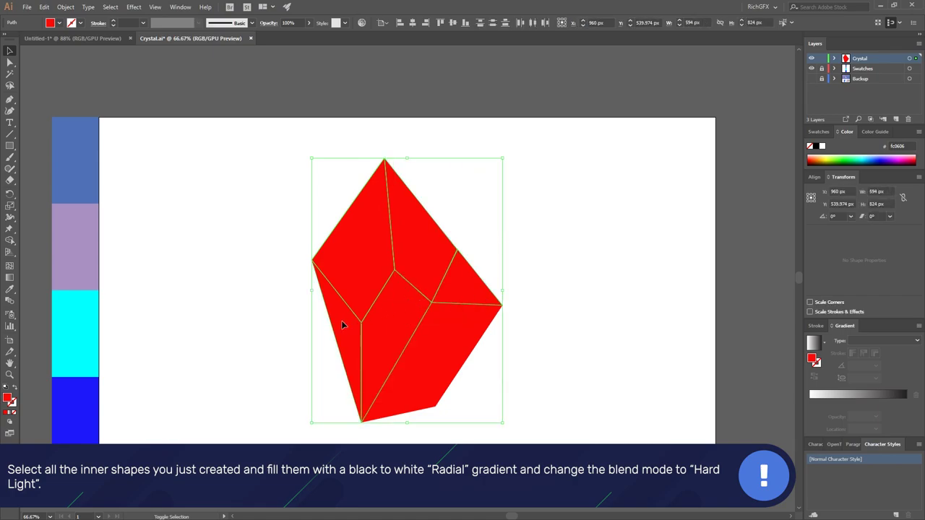
{"action": "left_click", "coordinate": [9, 414]}
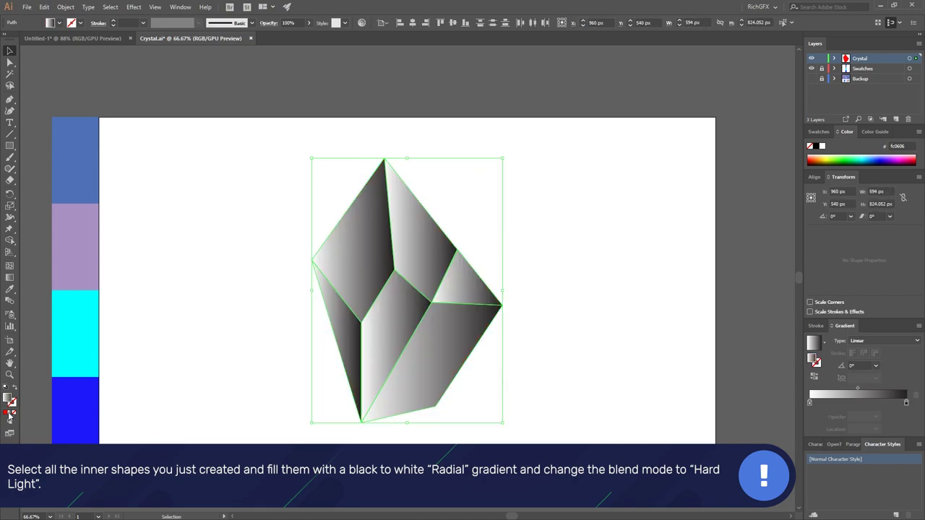
{"action": "left_click", "coordinate": [881, 341]}
{"action": "left_click", "coordinate": [860, 351]}
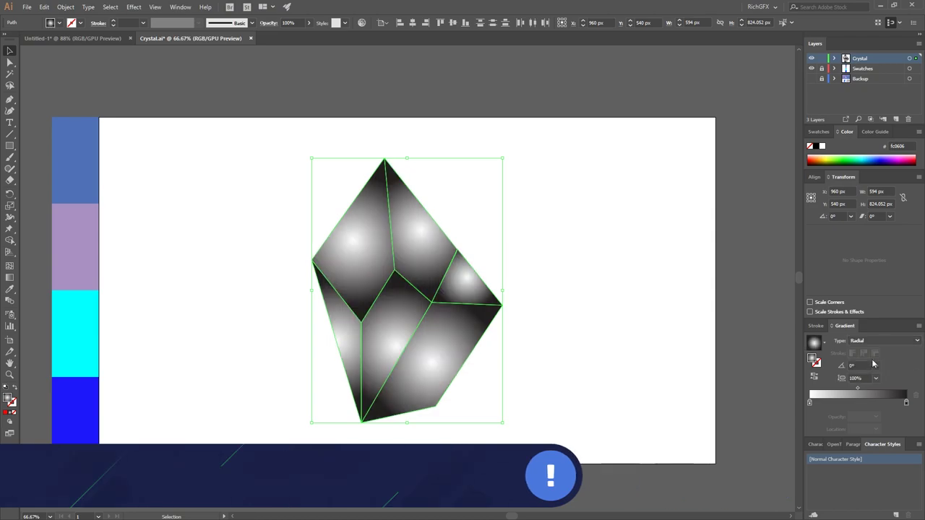
- Set the facets' transparency blend mode to Hard Light and deselect
{"action": "key", "text": "ctrl+shift+F10"}
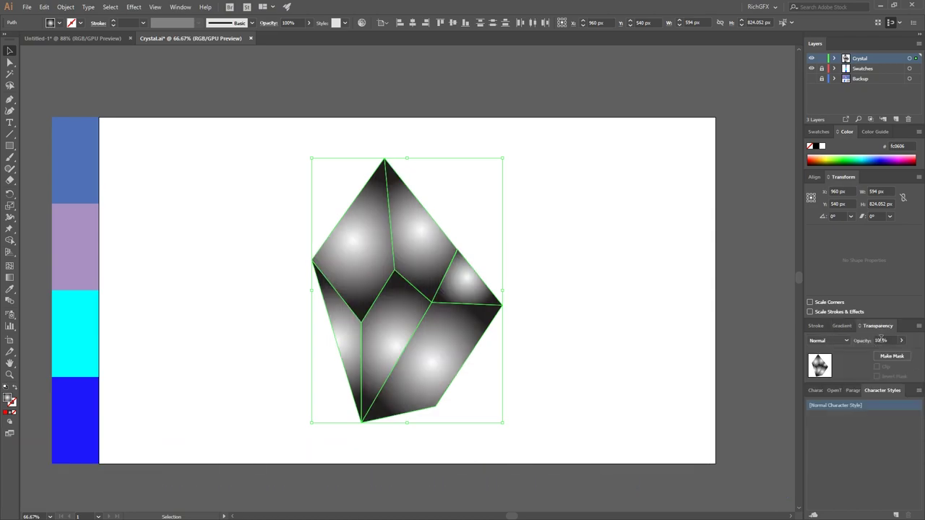
{"action": "left_click", "coordinate": [847, 343]}
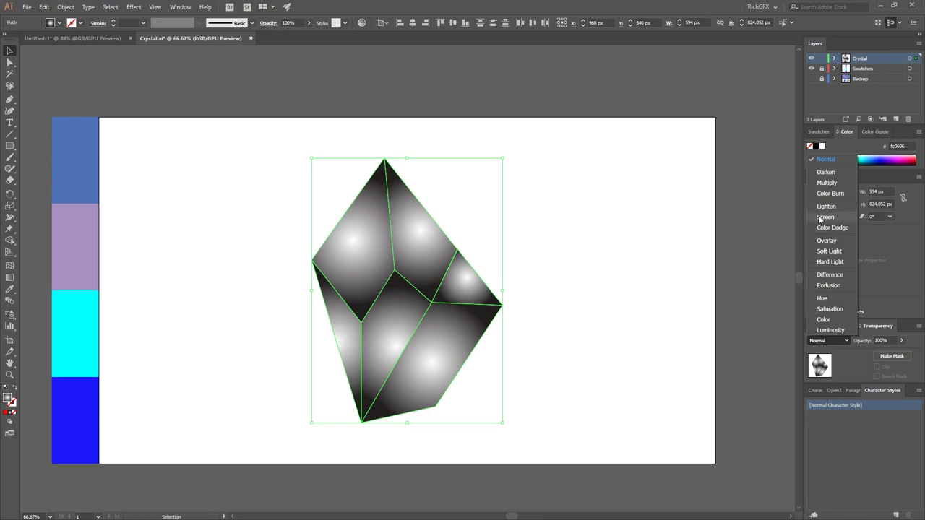
{"action": "left_click", "coordinate": [830, 262]}
{"action": "key", "text": "ctrl+shift+a"}
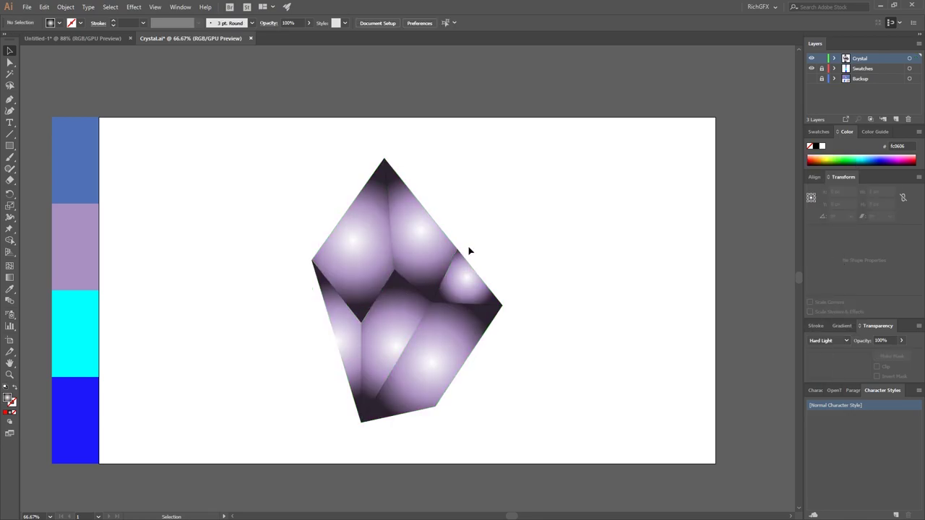
- Reposition, rotate and resize the upper-right facet's radial gradient with the Gradient tool
{"action": "left_click", "coordinate": [423, 238]}
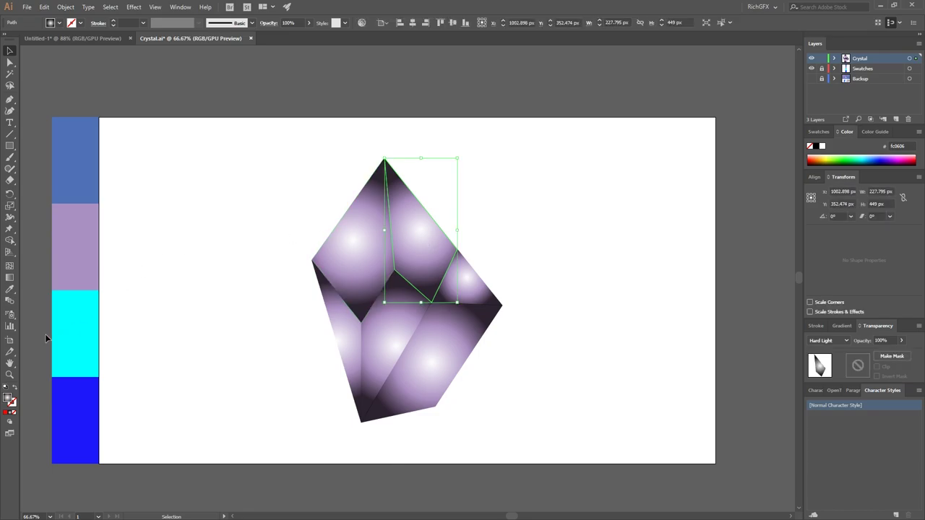
{"action": "left_click", "coordinate": [10, 277]}
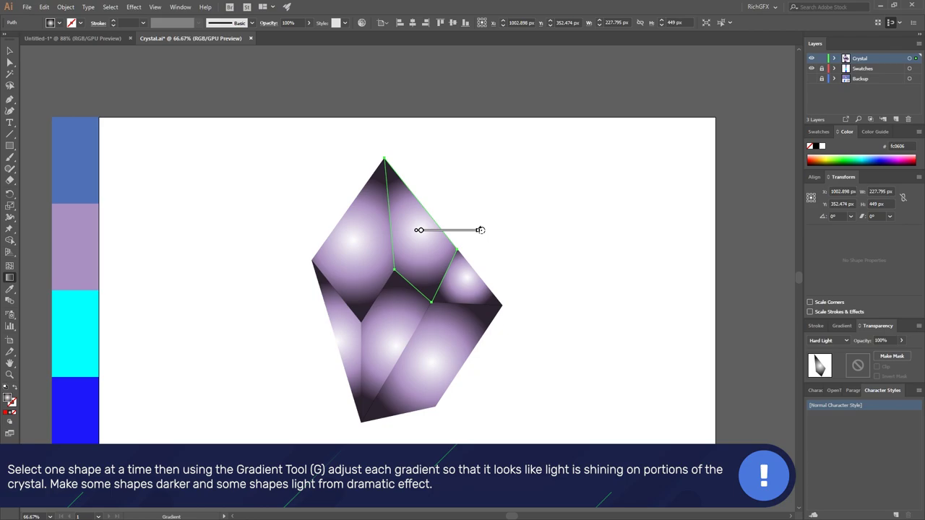
{"action": "left_click_drag", "start_coordinate": [480, 229], "coordinate": [490, 160]}
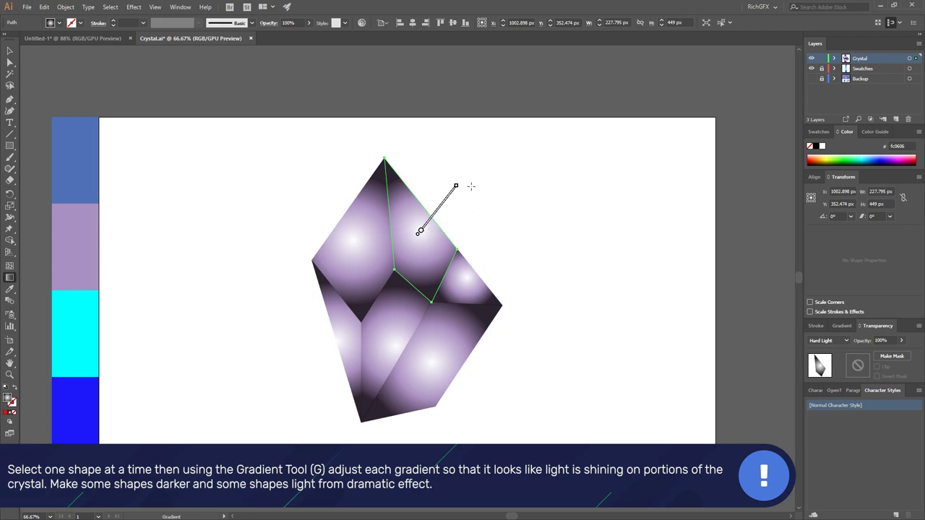
{"action": "mouse_move", "coordinate": [419, 231]}
{"action": "left_click_drag", "start_coordinate": [396, 261], "coordinate": [382, 284]}
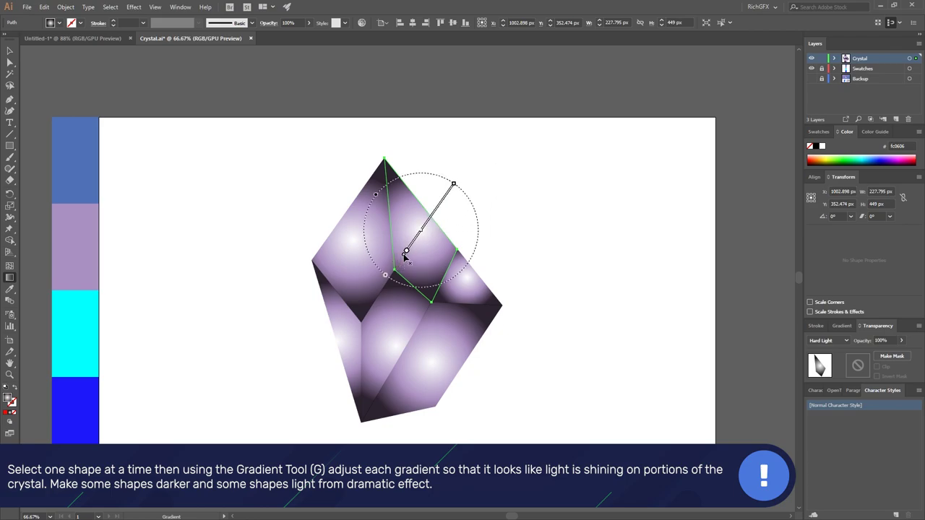
{"action": "left_click_drag", "start_coordinate": [456, 185], "coordinate": [507, 107]}
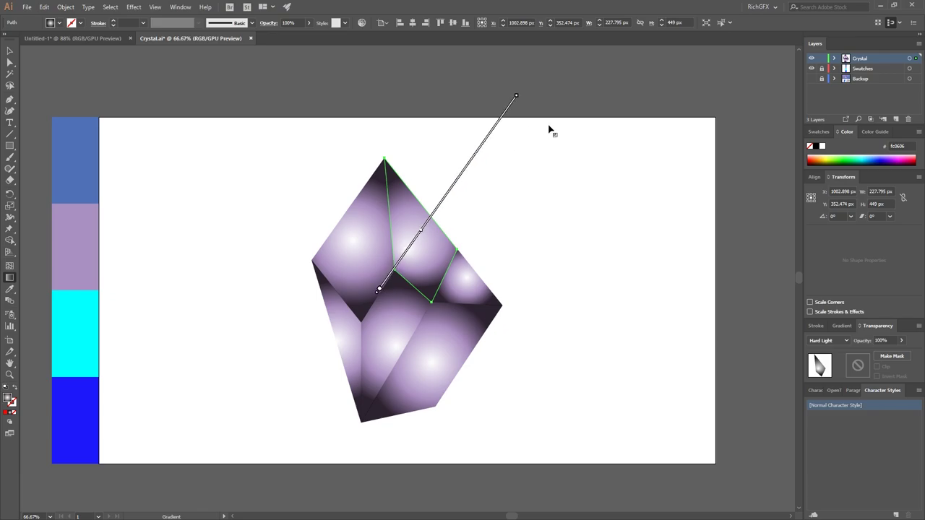
{"action": "left_click", "coordinate": [418, 237]}
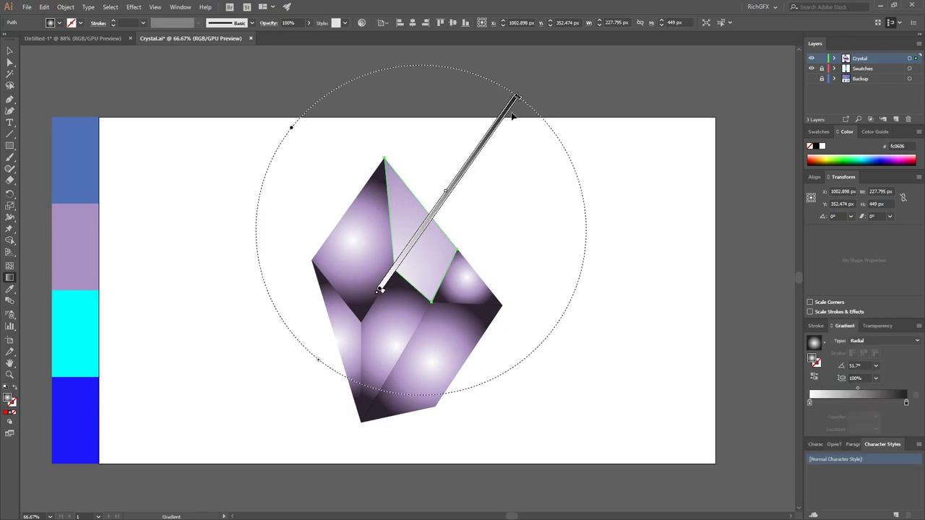
{"action": "left_click_drag", "start_coordinate": [518, 98], "coordinate": [474, 157]}
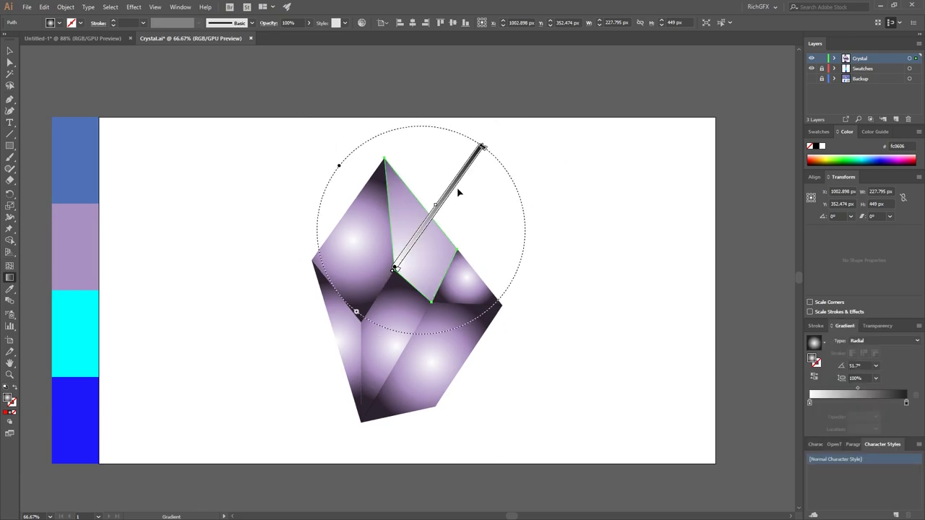
{"action": "left_click_drag", "start_coordinate": [388, 279], "coordinate": [366, 307]}
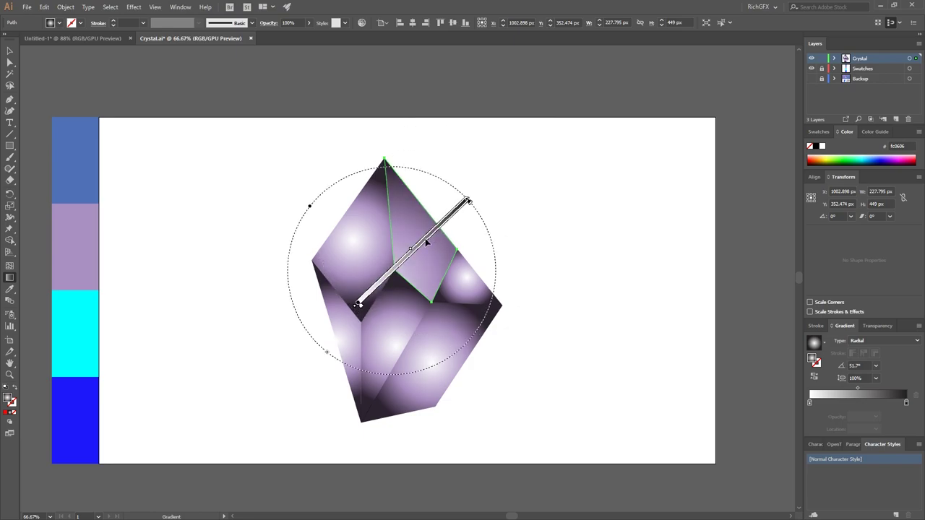
{"action": "left_click_drag", "start_coordinate": [431, 244], "coordinate": [394, 261]}
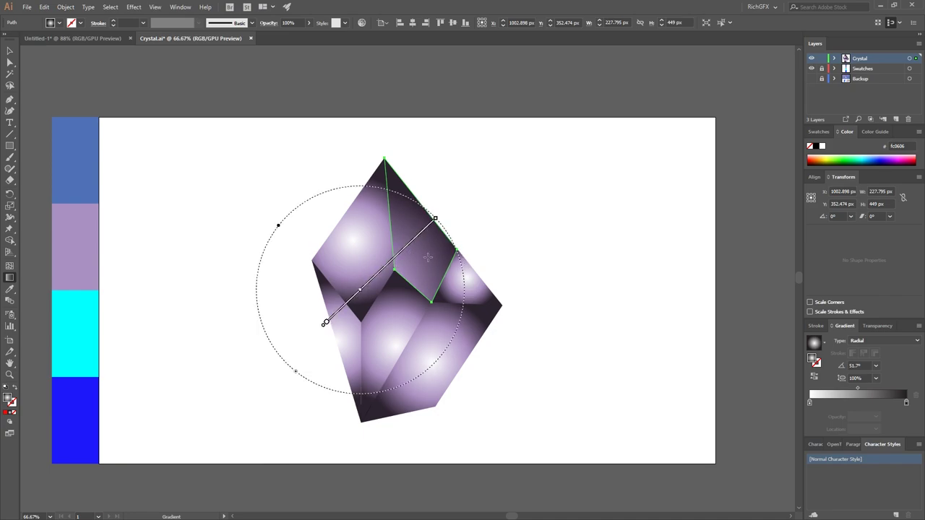
{"action": "key", "text": "v"}
{"action": "left_click", "coordinate": [580, 239]}
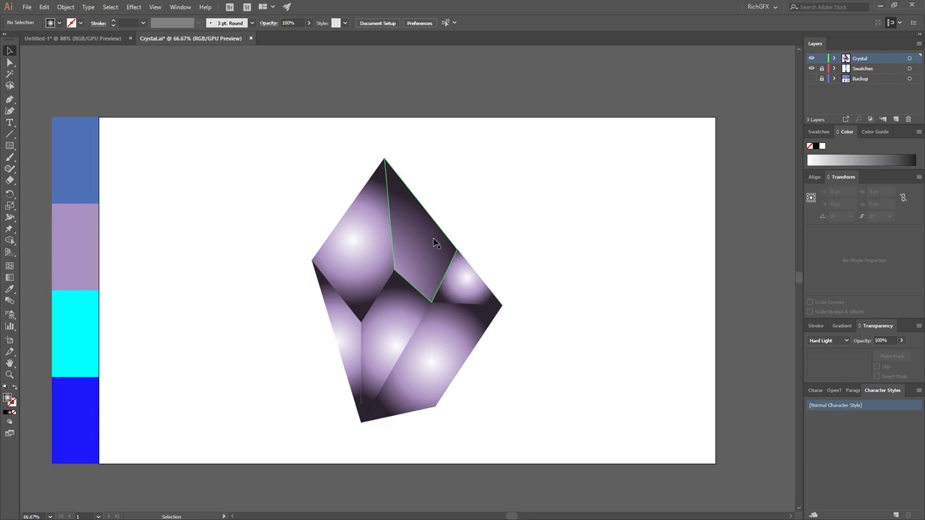
- Redraw the upper-left facet's gradient vertically and the upper-right one diagonally
{"action": "left_click", "coordinate": [398, 268]}
{"action": "key", "text": "g"}
{"action": "left_click_drag", "start_coordinate": [466, 255], "coordinate": [506, 260]}
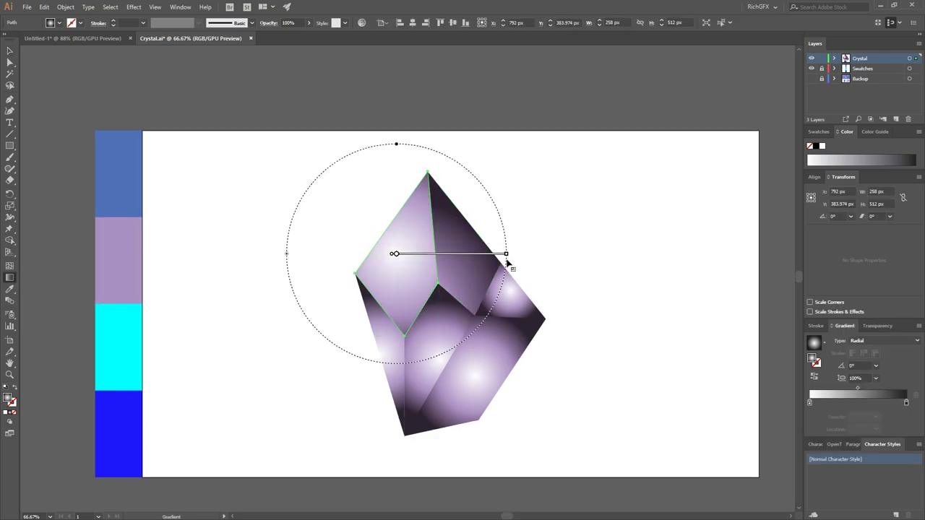
{"action": "left_click_drag", "start_coordinate": [389, 226], "coordinate": [381, 399]}
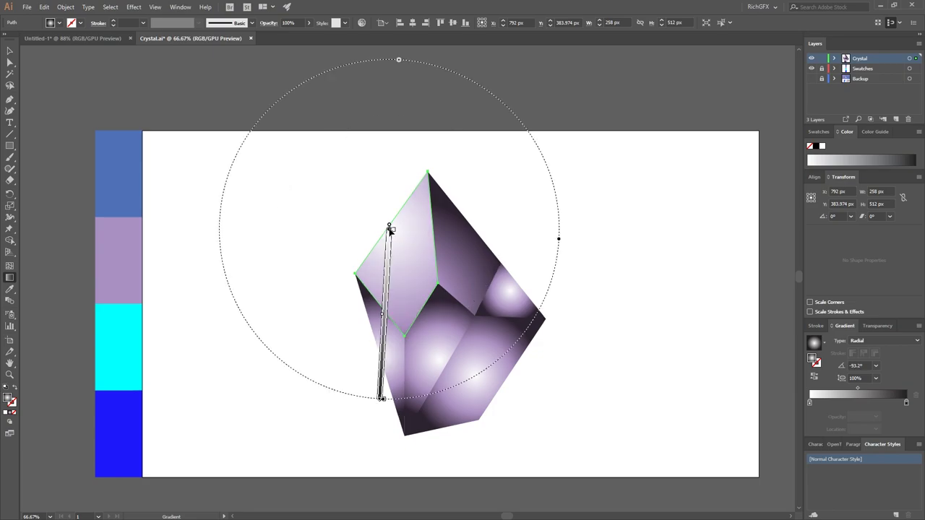
{"action": "left_click", "coordinate": [466, 239]}
{"action": "left_click_drag", "start_coordinate": [353, 352], "coordinate": [513, 201]}
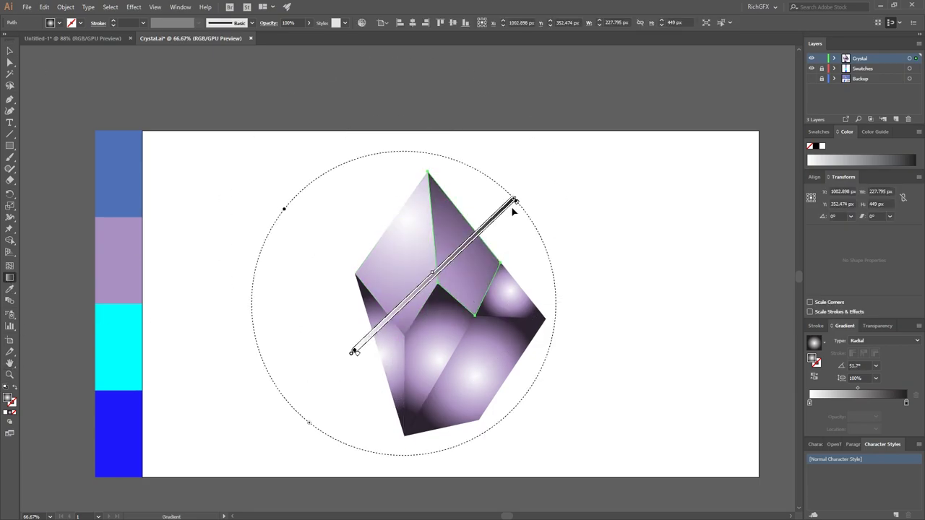
- Lengthen and tilt the lower-left facet's gradient, extending it leftward
{"action": "key", "text": "a"}
{"action": "left_click", "coordinate": [378, 325]}
{"action": "key", "text": "g"}
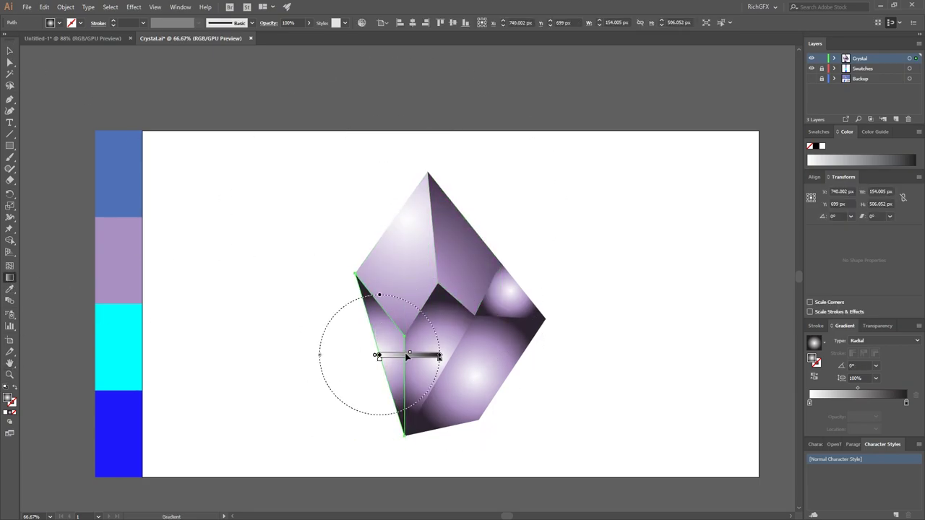
{"action": "left_click_drag", "start_coordinate": [406, 355], "coordinate": [400, 289]}
{"action": "left_click_drag", "start_coordinate": [338, 314], "coordinate": [344, 370]}
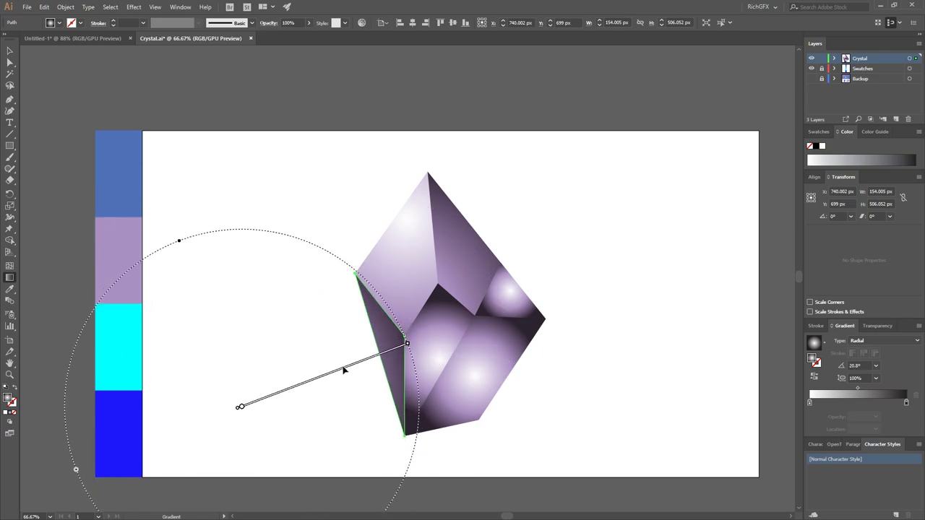
- Enlarge the middle facet's gradient and aim the lower-right facet's gradient up-right
{"action": "left_click", "coordinate": [444, 347], "text": "shift"}
{"action": "key", "text": "i"}
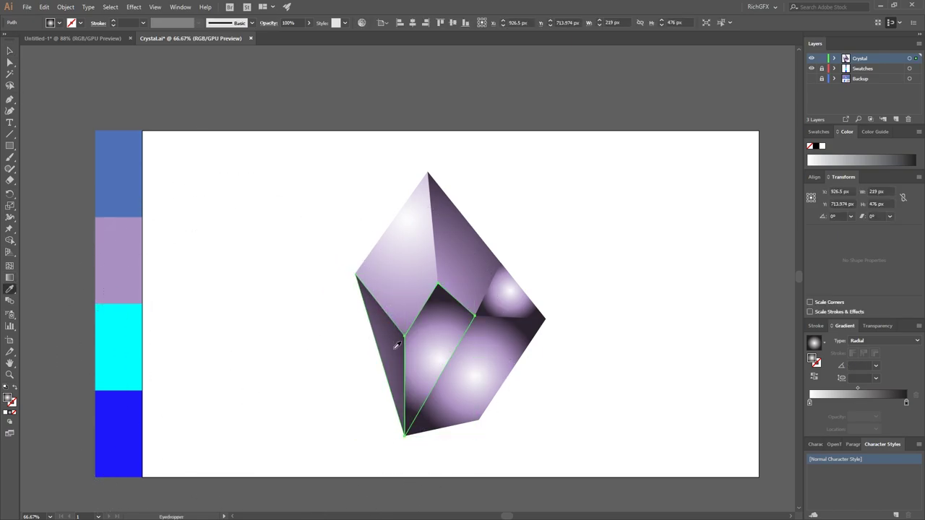
{"action": "left_click", "coordinate": [395, 347], "text": "ctrl+shift"}
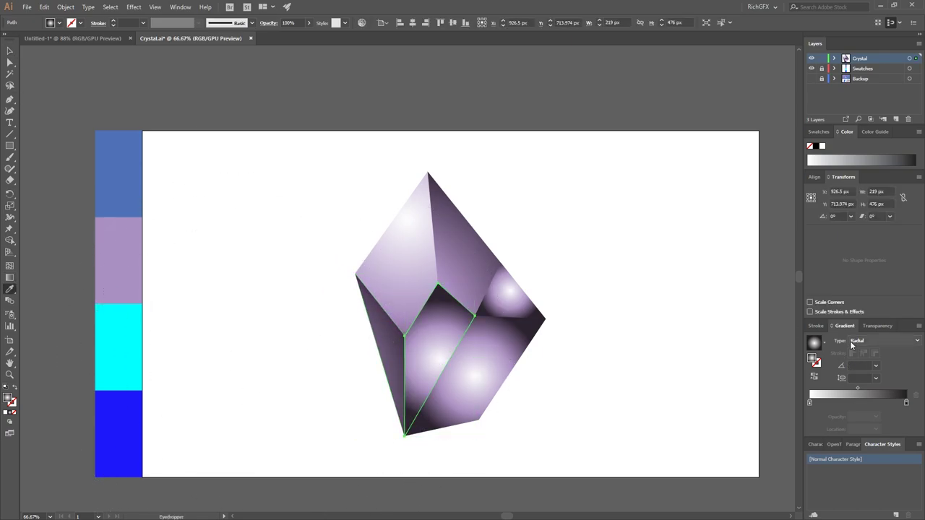
{"action": "left_click", "coordinate": [10, 278]}
{"action": "left_click_drag", "start_coordinate": [502, 360], "coordinate": [641, 360]}
{"action": "left_click", "coordinate": [506, 359], "text": "ctrl"}
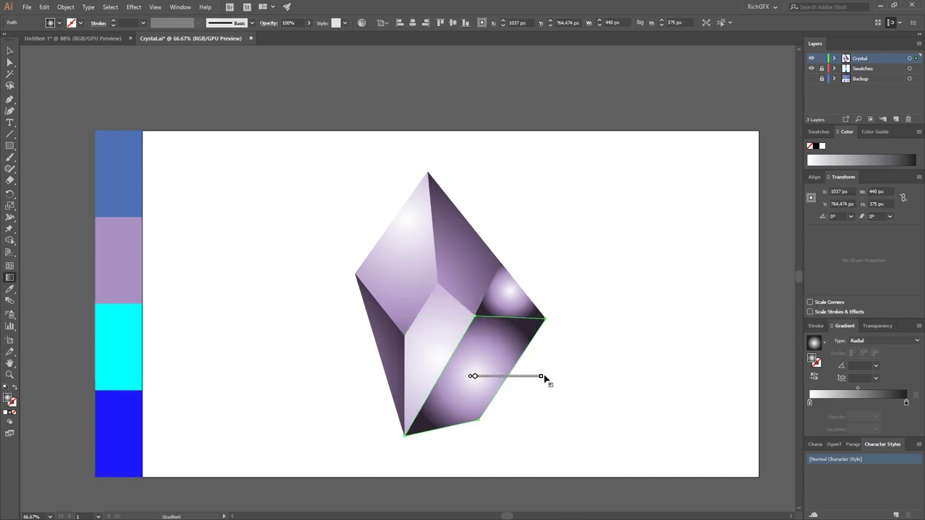
{"action": "left_click_drag", "start_coordinate": [542, 377], "coordinate": [540, 283]}
{"action": "left_click_drag", "start_coordinate": [471, 380], "coordinate": [442, 436]}
{"action": "mouse_move", "coordinate": [541, 309]}
{"action": "left_mouse_down"}
{"action": "mouse_move", "coordinate": [508, 337]}
{"action": "mouse_move", "coordinate": [540, 320]}
{"action": "left_mouse_up"}
- Enlarge and reposition the small right-hand triangle's radial highlight
{"action": "key", "text": "v"}
{"action": "left_click", "coordinate": [510, 295]}
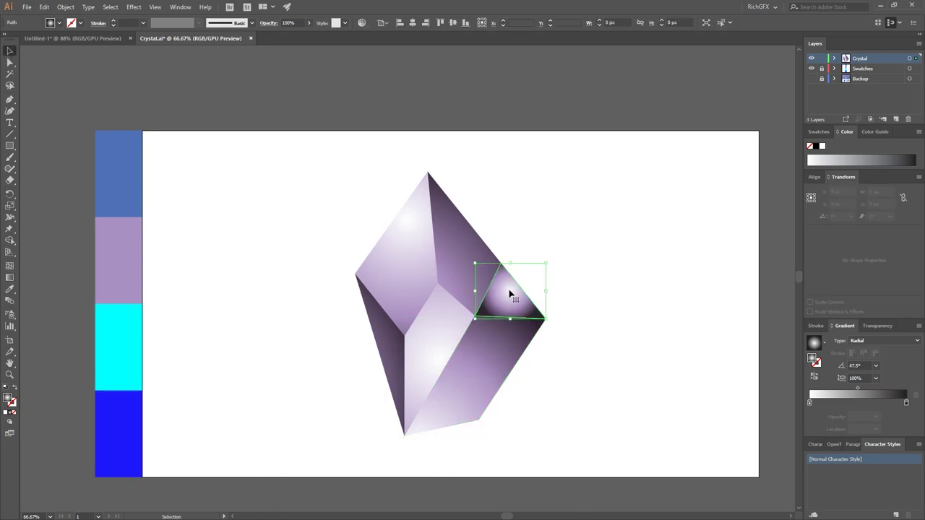
{"action": "key", "text": "g"}
{"action": "mouse_move", "coordinate": [509, 292]}
{"action": "left_mouse_down"}
{"action": "mouse_move", "coordinate": [610, 292]}
{"action": "mouse_move", "coordinate": [594, 239]}
{"action": "left_mouse_up"}
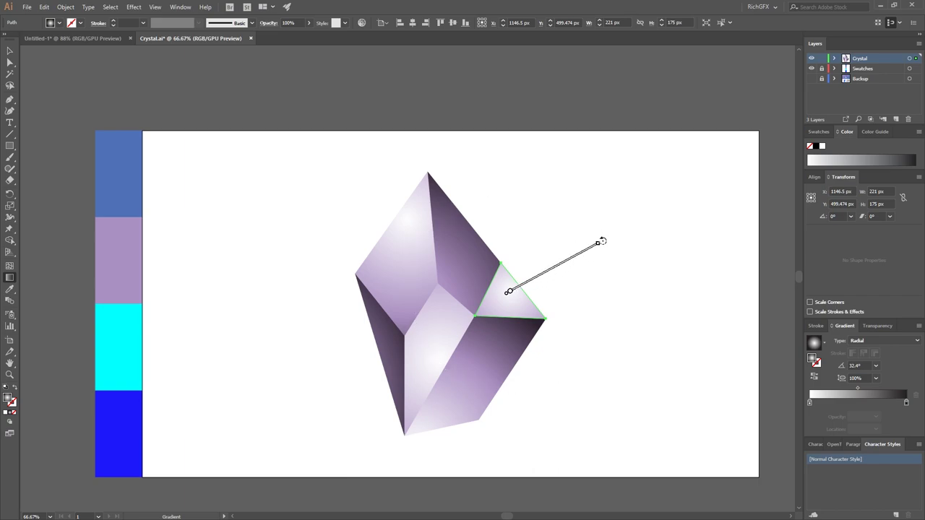
{"action": "left_click_drag", "start_coordinate": [556, 262], "coordinate": [501, 304]}
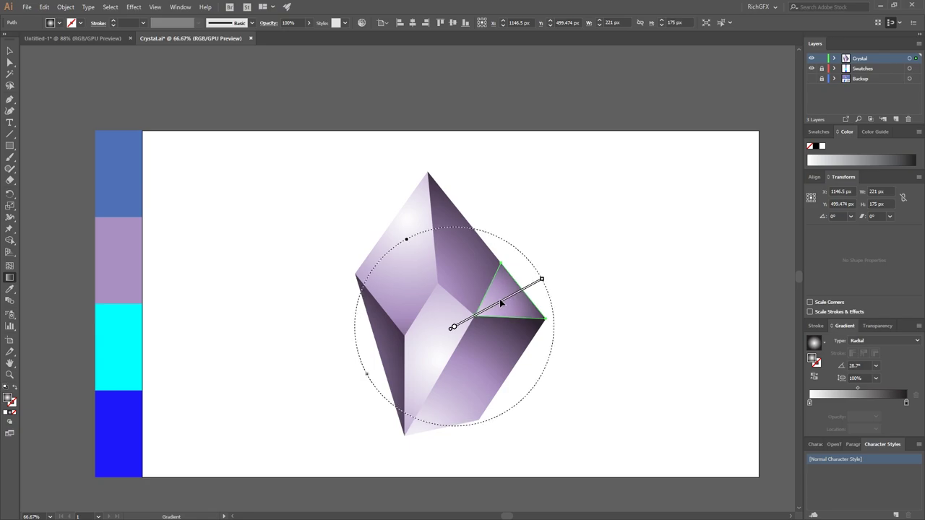
{"action": "left_click", "coordinate": [9, 52]}
{"action": "left_click", "coordinate": [296, 236]}
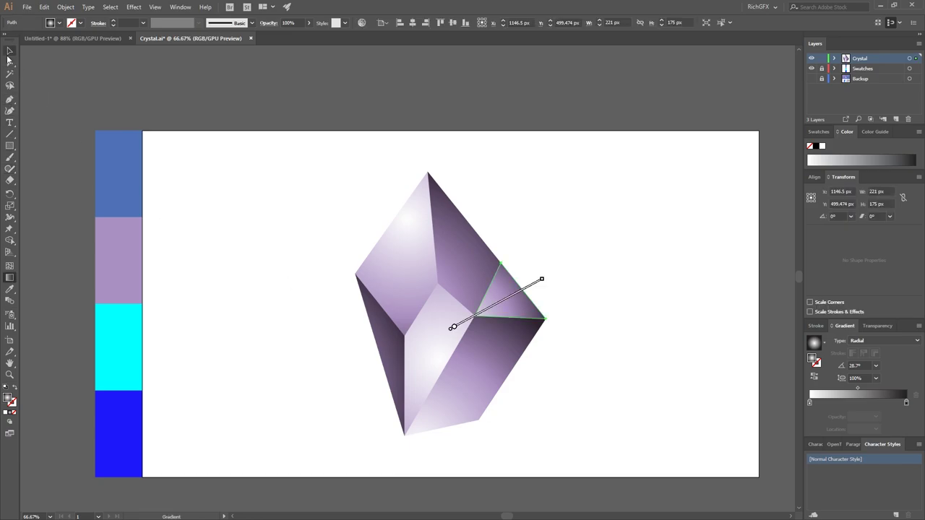
- Draw a thin edge sliver from the crystal's top through the left corner to the lower corner
{"action": "left_click", "coordinate": [9, 54]}
{"action": "left_click", "coordinate": [299, 236]}
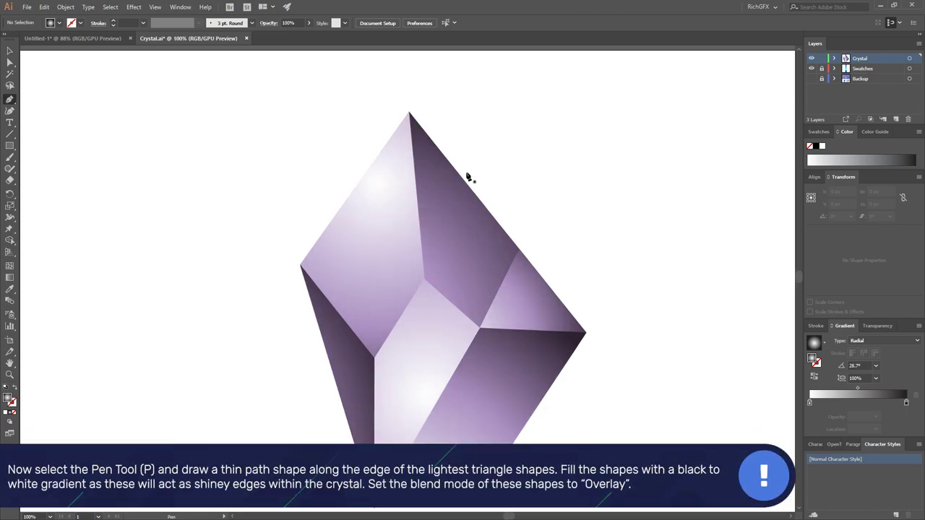
{"action": "scroll", "coordinate": [405, 141], "scroll_direction": "up", "scroll_amount": 2}
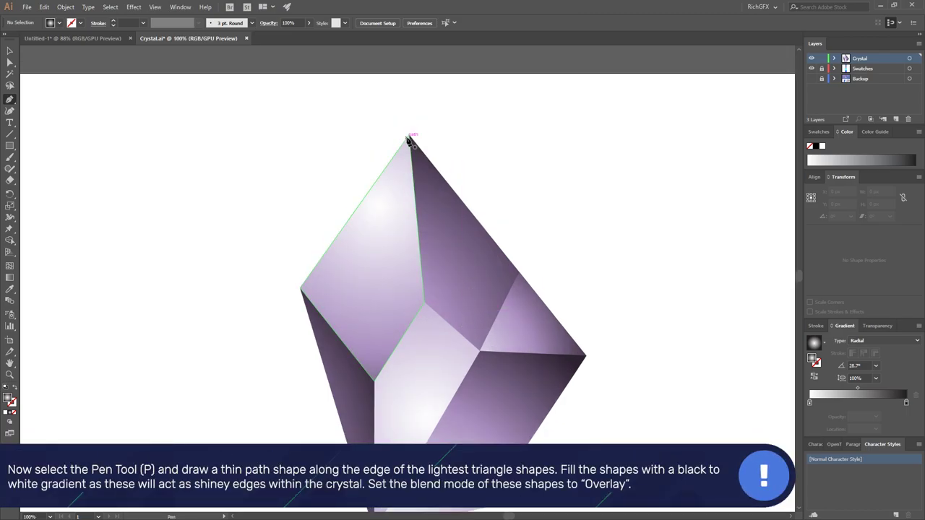
{"action": "left_click", "coordinate": [410, 135]}
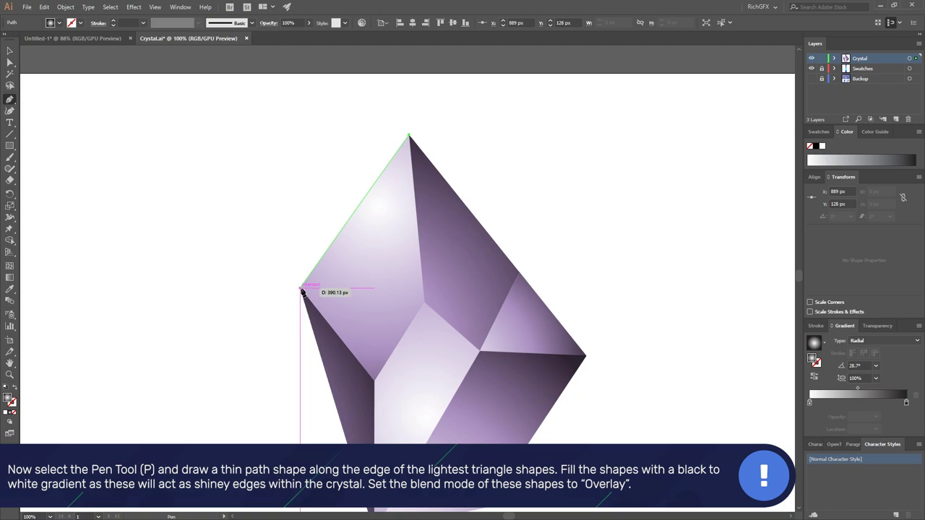
{"action": "left_click", "coordinate": [301, 288]}
{"action": "left_click", "coordinate": [376, 382]}
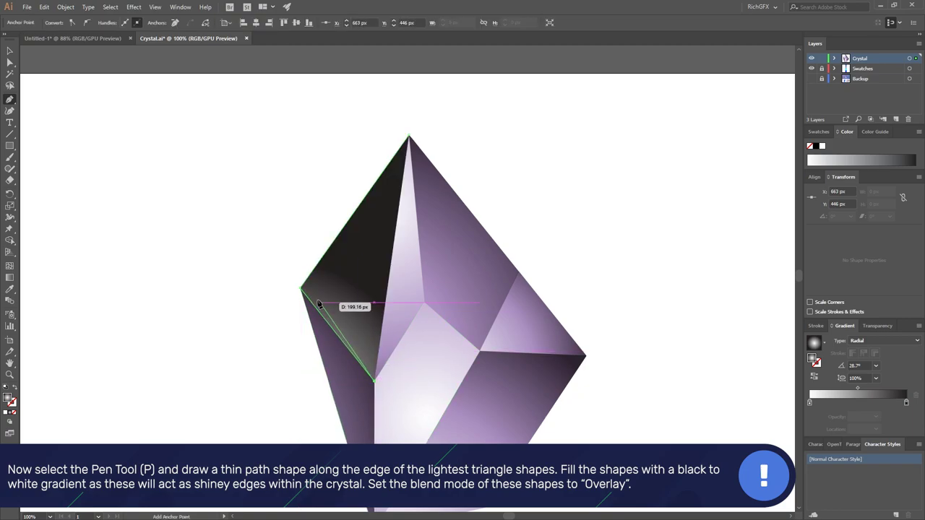
{"action": "key", "text": "ctrl+z"}
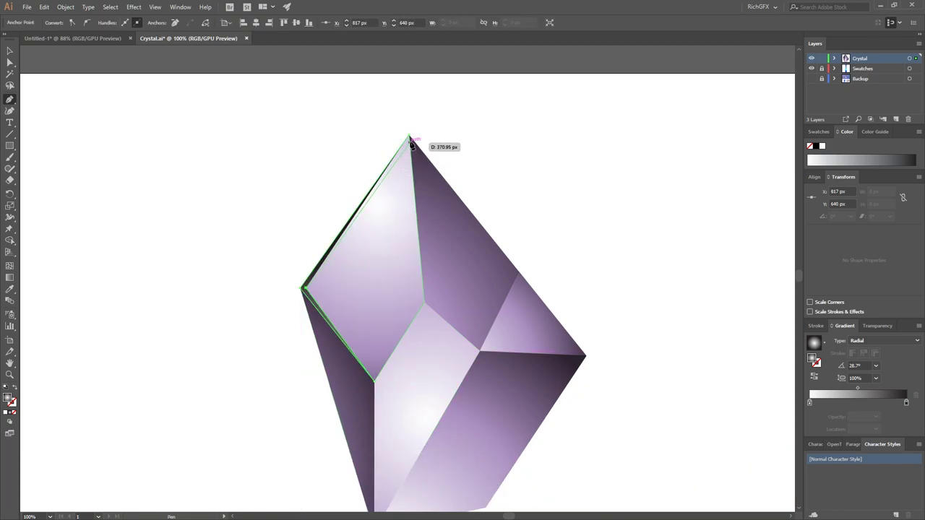
{"action": "key", "text": "ctrl+shift+z"}
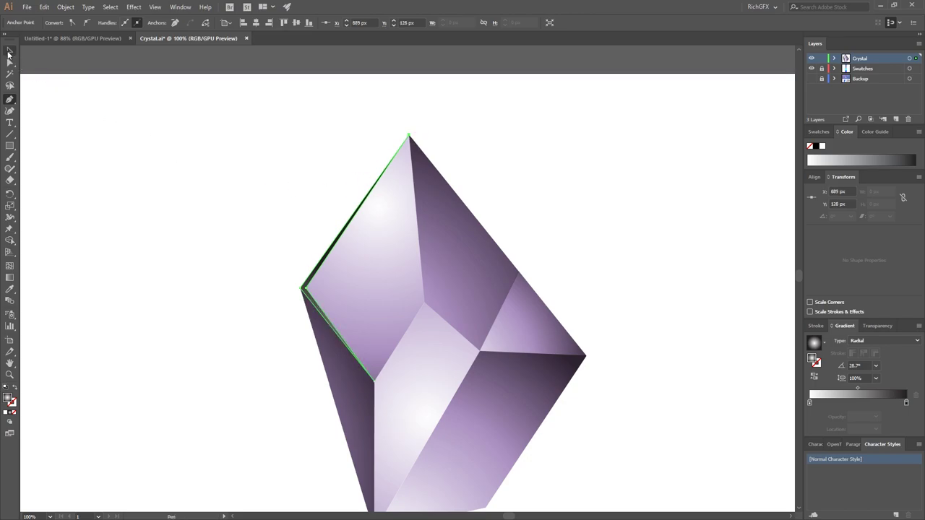
{"action": "left_click", "coordinate": [10, 52]}
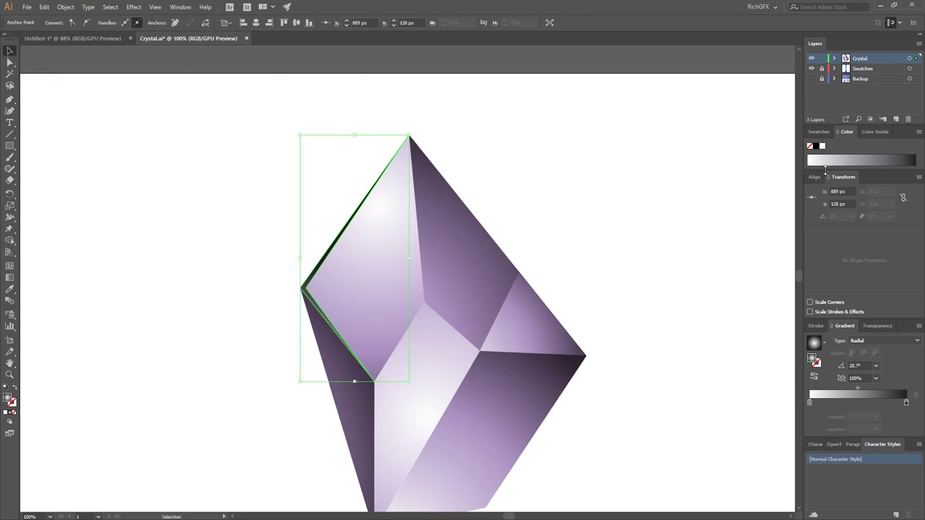
- Set the sliver's transparency blend mode to Overlay
{"action": "left_click", "coordinate": [879, 327]}
{"action": "left_click", "coordinate": [838, 341]}
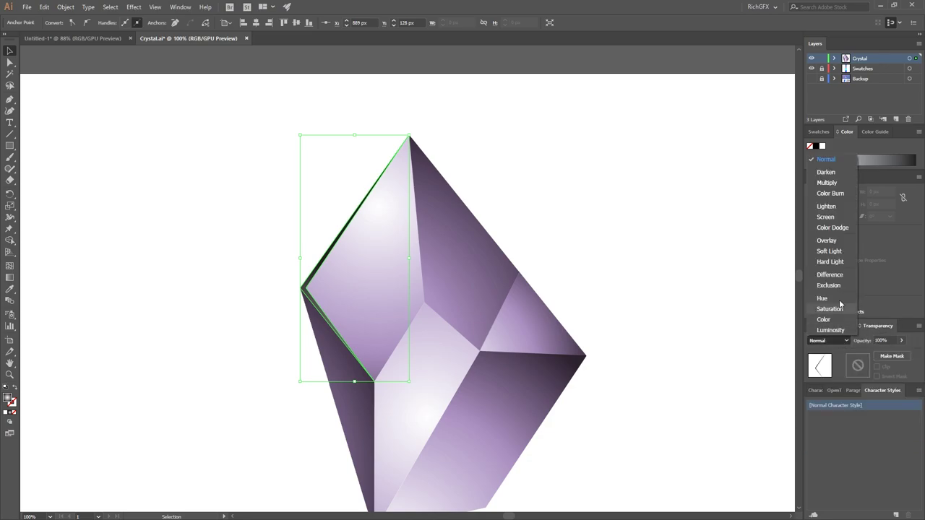
{"action": "left_click", "coordinate": [831, 241]}
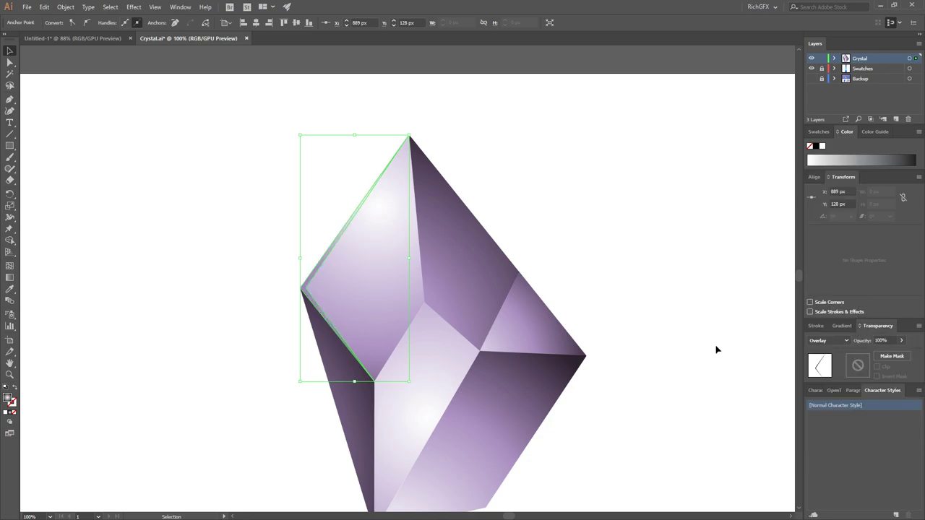
{"action": "left_click", "coordinate": [840, 326]}
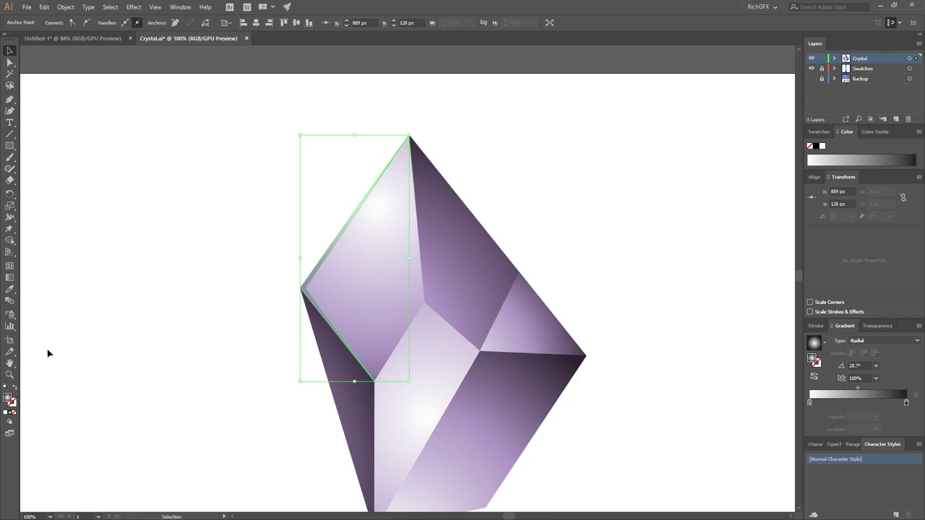
- Move and rotate the sliver's gradient so it runs across the edge
{"action": "left_click", "coordinate": [10, 277]}
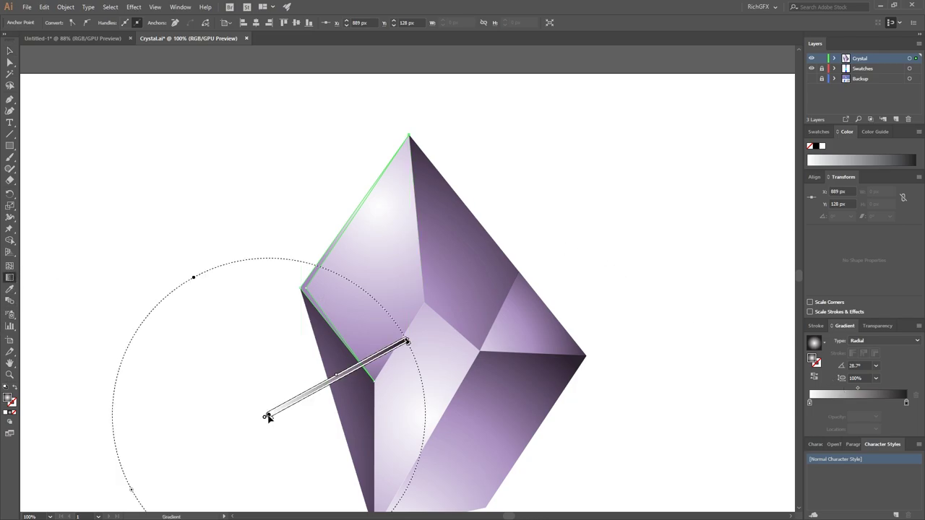
{"action": "left_click_drag", "start_coordinate": [267, 415], "coordinate": [336, 282]}
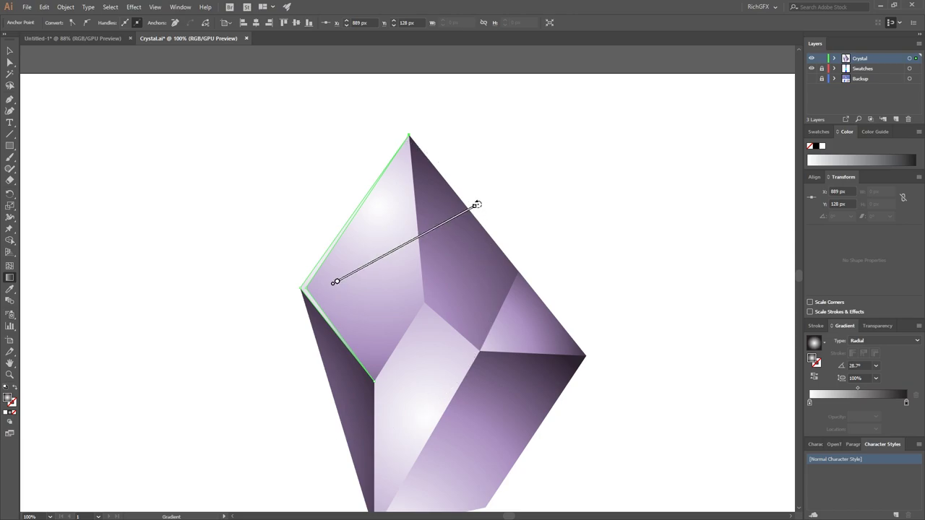
{"action": "left_click_drag", "start_coordinate": [476, 205], "coordinate": [423, 411]}
{"action": "left_click_drag", "start_coordinate": [336, 282], "coordinate": [348, 230]}
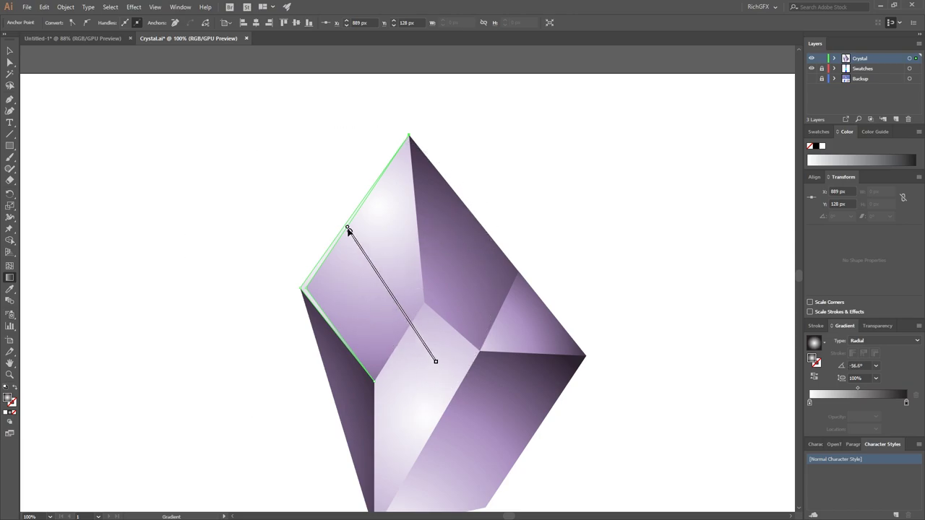
{"action": "left_click_drag", "start_coordinate": [436, 361], "coordinate": [409, 375]}
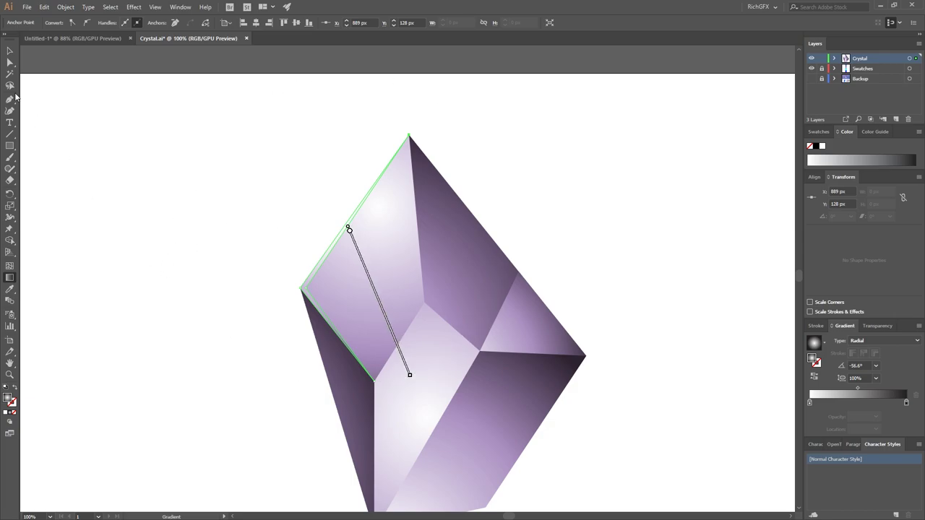
{"action": "left_click", "coordinate": [10, 52]}
{"action": "left_click", "coordinate": [191, 305]}
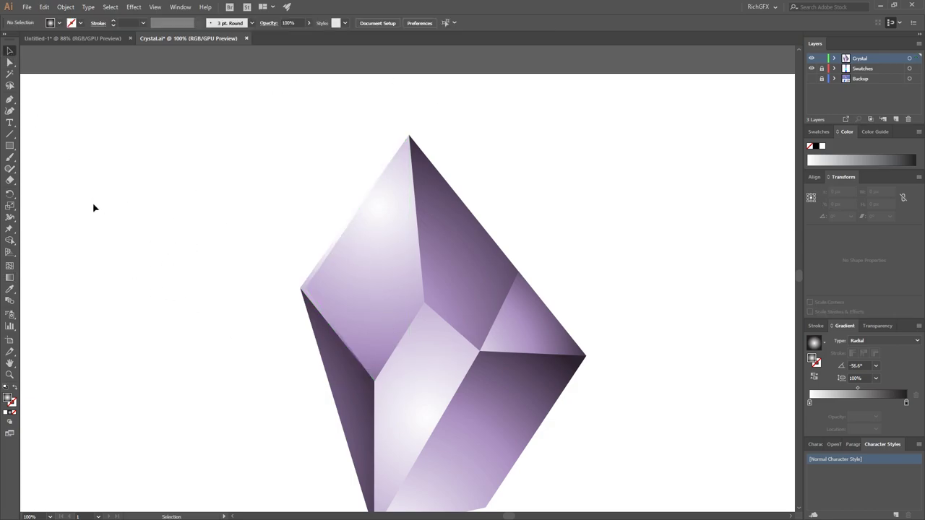
- Start a second sliver at the crystal's bottom vertex, then zoom out to the whole artboard
{"action": "left_click", "coordinate": [9, 100]}
{"action": "scroll", "coordinate": [499, 315], "scroll_direction": "down", "scroll_amount": 2}
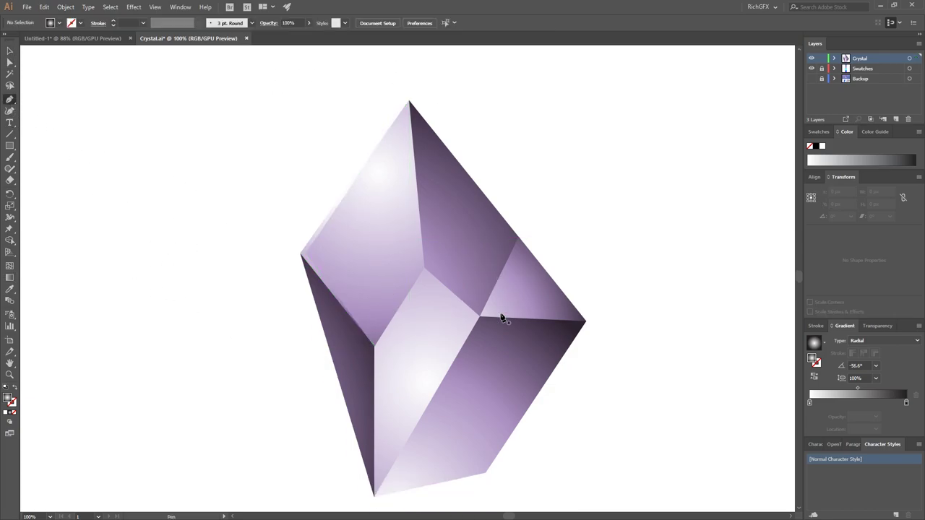
{"action": "scroll", "coordinate": [455, 351], "scroll_direction": "down", "scroll_amount": 2}
{"action": "left_click", "coordinate": [375, 460]}
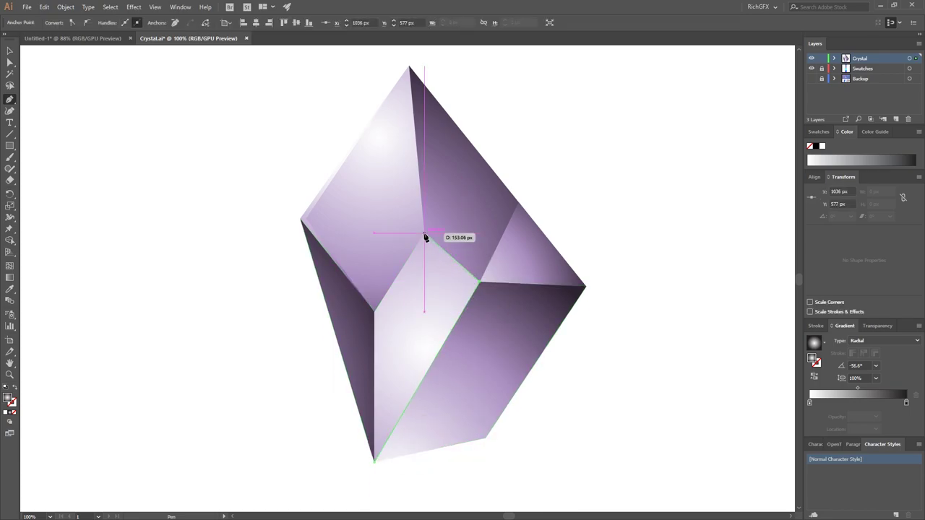
{"action": "left_click", "coordinate": [843, 325]}
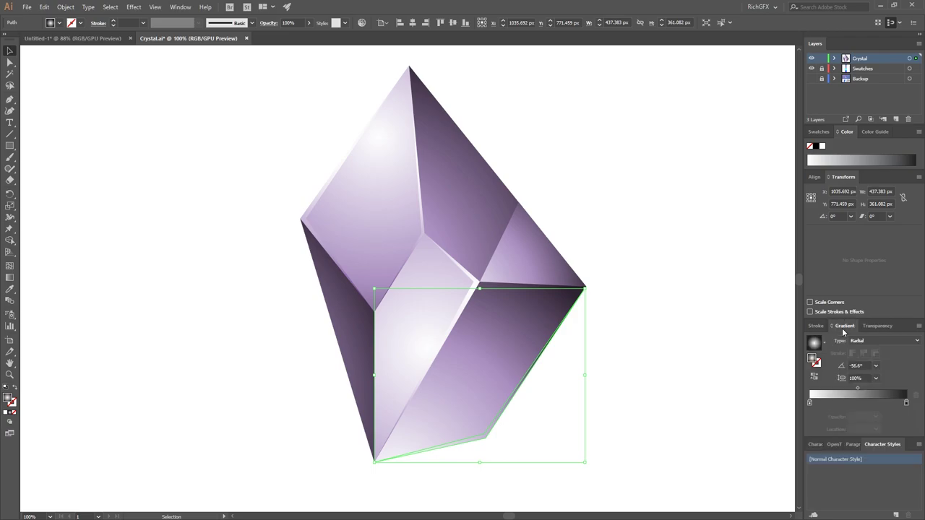
{"action": "left_click", "coordinate": [650, 315]}
{"action": "key", "text": "ctrl+0"}
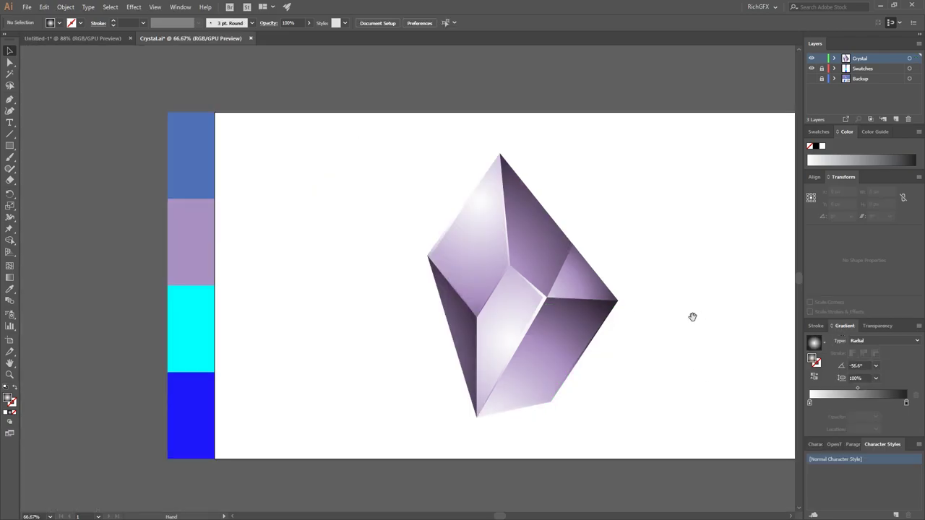
- Copy the base crystal shape and paste the copy in place on top of it
{"action": "left_click", "coordinate": [834, 58]}
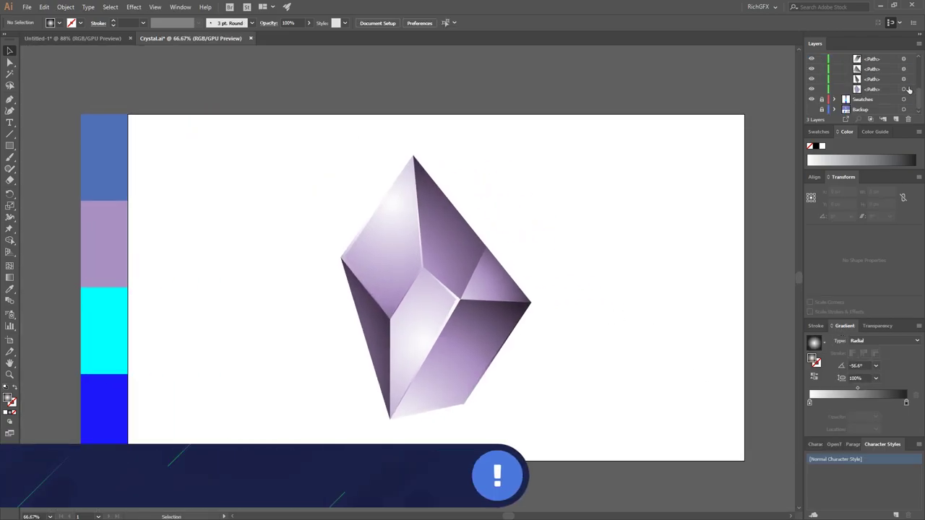
{"action": "left_click", "coordinate": [904, 89]}
{"action": "left_click", "coordinate": [44, 7]}
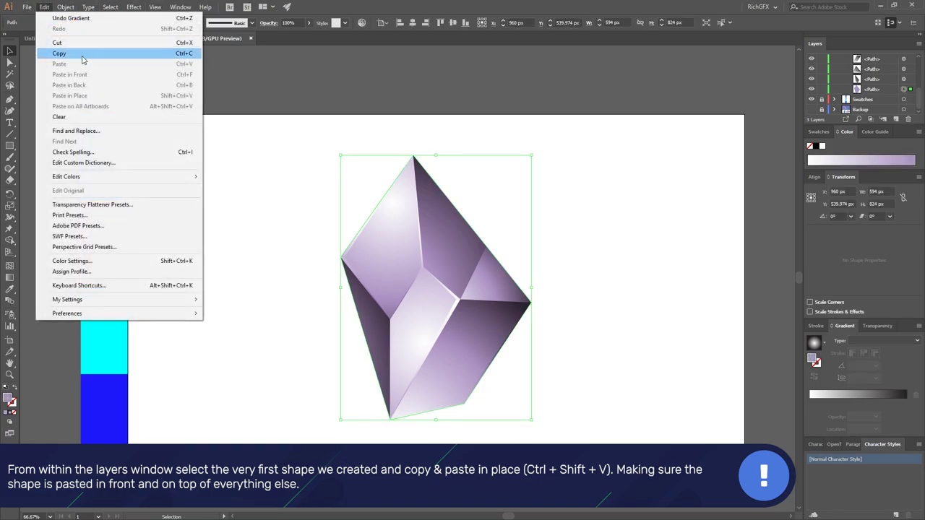
{"action": "left_click", "coordinate": [59, 52]}
{"action": "left_click", "coordinate": [44, 6]}
{"action": "left_click", "coordinate": [93, 96]}
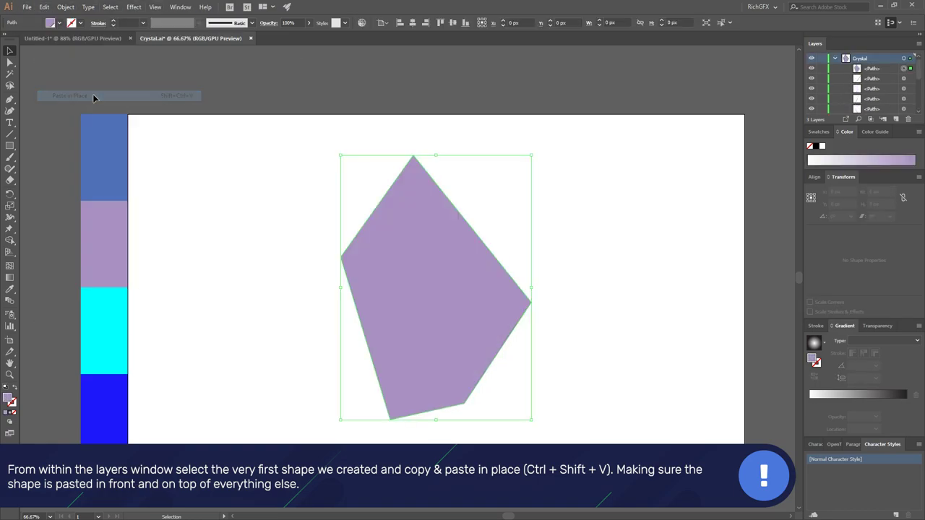
{"action": "left_click", "coordinate": [561, 318]}
{"action": "left_click", "coordinate": [413, 299]}
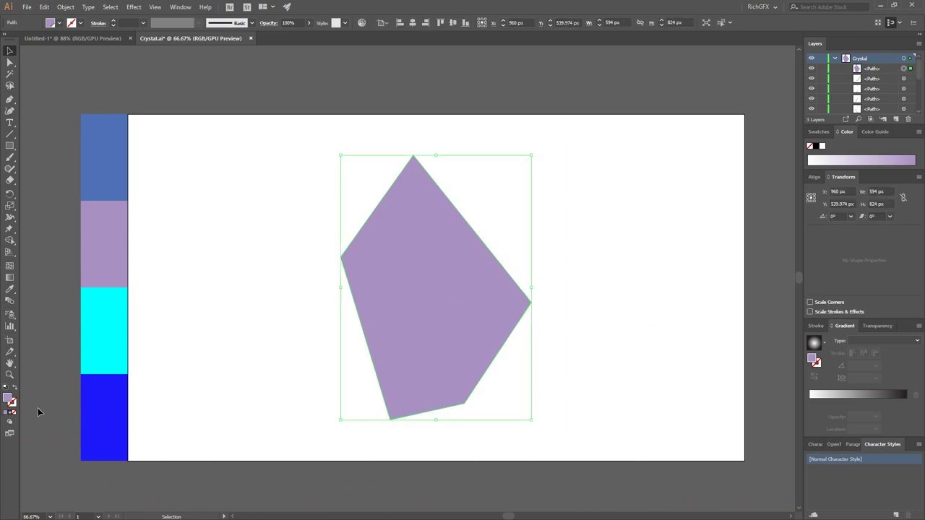
- Fill the copy with a radial gradient running from cyan to blue
{"action": "left_click", "coordinate": [10, 413]}
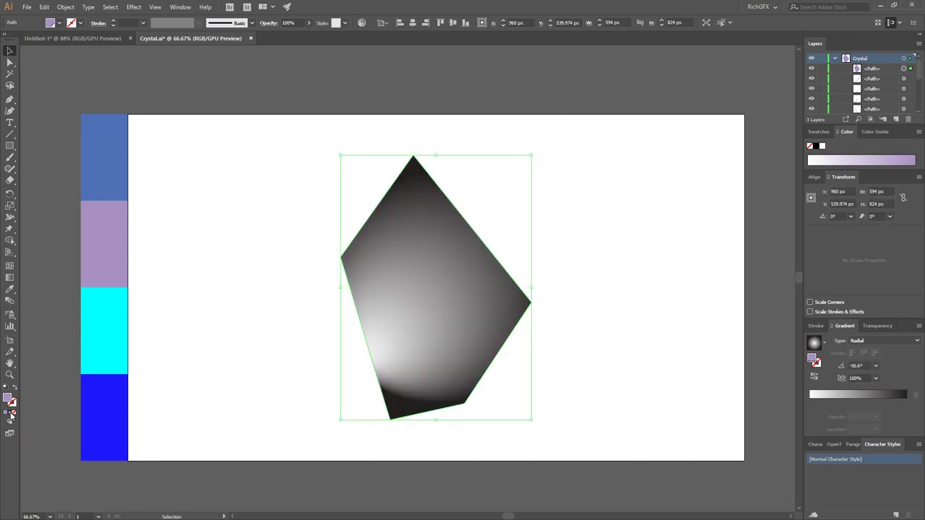
{"action": "left_click", "coordinate": [810, 402]}
{"action": "double_click", "coordinate": [809, 403]}
{"action": "left_click", "coordinate": [818, 468]}
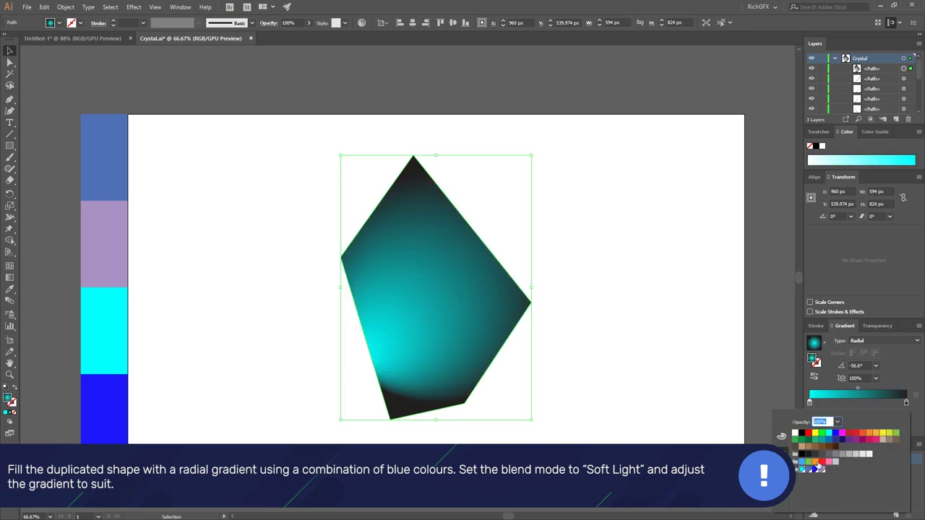
{"action": "double_click", "coordinate": [906, 403]}
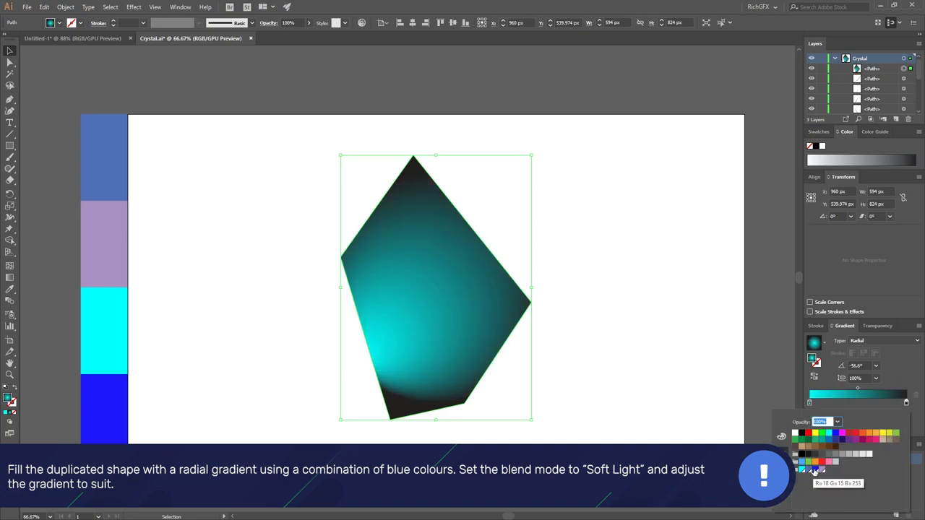
{"action": "left_click", "coordinate": [815, 470]}
{"action": "left_click", "coordinate": [873, 370]}
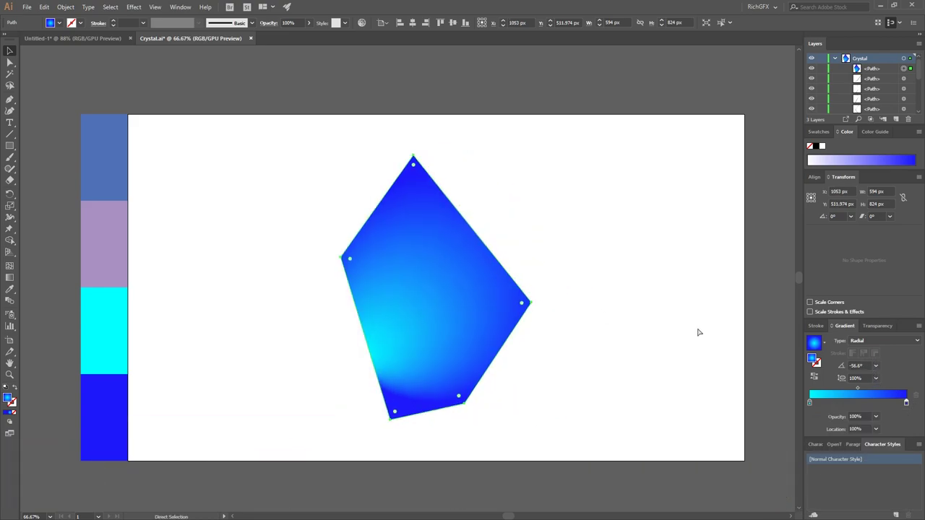
- Set the gradient angle to 0° and move its cyan centre to the shape's middle
{"action": "double_click", "coordinate": [857, 365]}
{"action": "type", "text": "0"}
{"action": "key", "text": "Return"}
{"action": "key", "text": "v"}
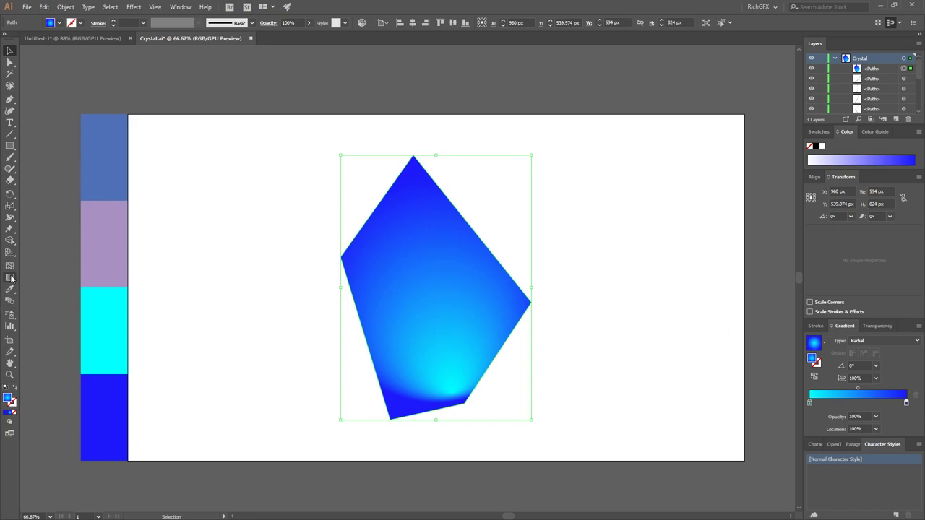
{"action": "left_click", "coordinate": [12, 280]}
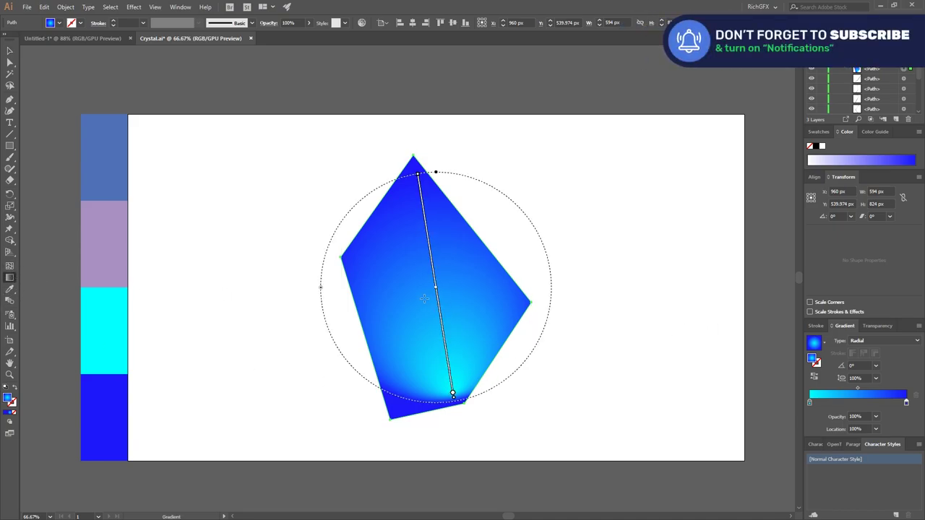
{"action": "mouse_move", "coordinate": [452, 390]}
{"action": "left_mouse_down"}
{"action": "mouse_move", "coordinate": [429, 302]}
{"action": "mouse_move", "coordinate": [433, 310]}
{"action": "left_mouse_up"}
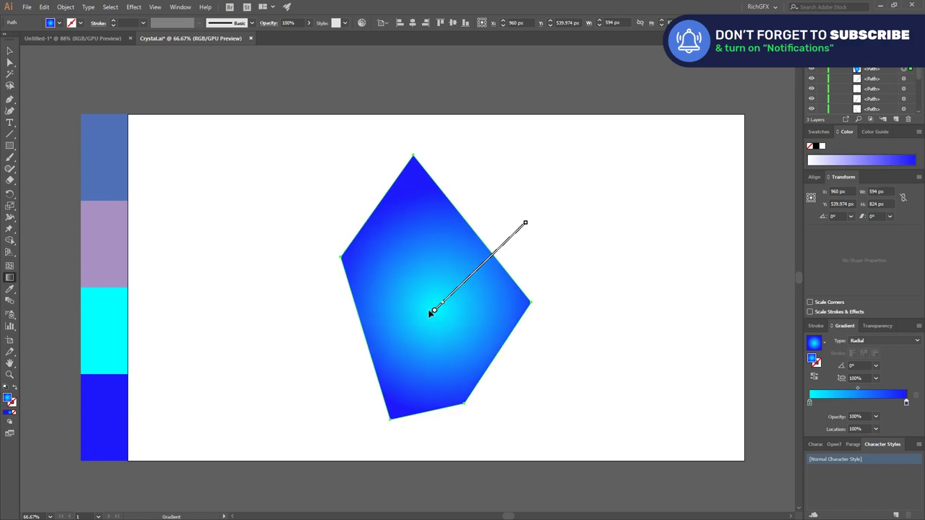
- Set the gradient copy's blend mode to Soft Light
{"action": "key", "text": "v"}
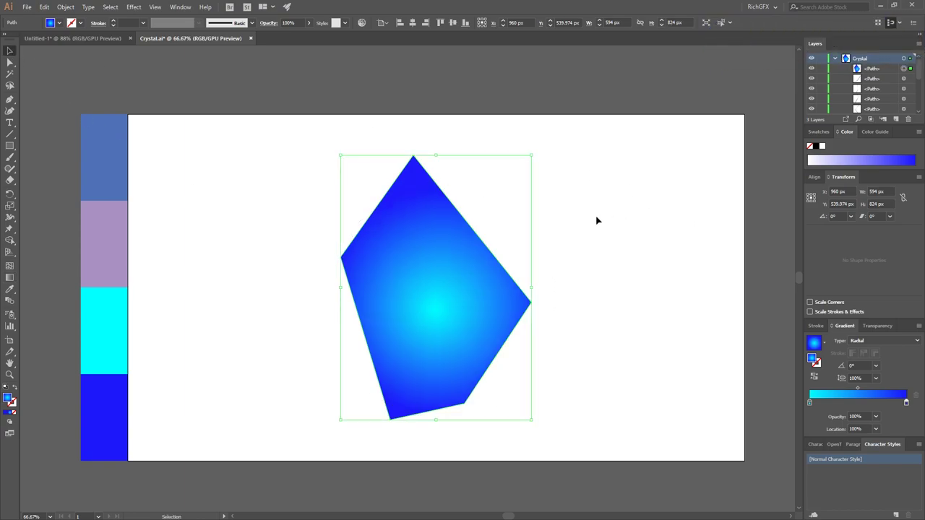
{"action": "left_click", "coordinate": [596, 220]}
{"action": "left_click", "coordinate": [370, 328]}
{"action": "left_click", "coordinate": [877, 326]}
{"action": "left_click", "coordinate": [831, 340]}
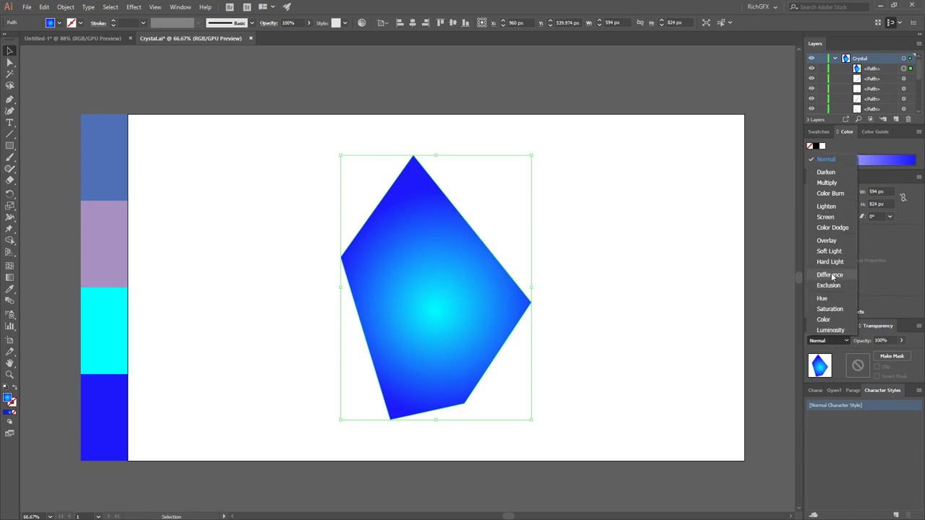
{"action": "left_click", "coordinate": [829, 251]}
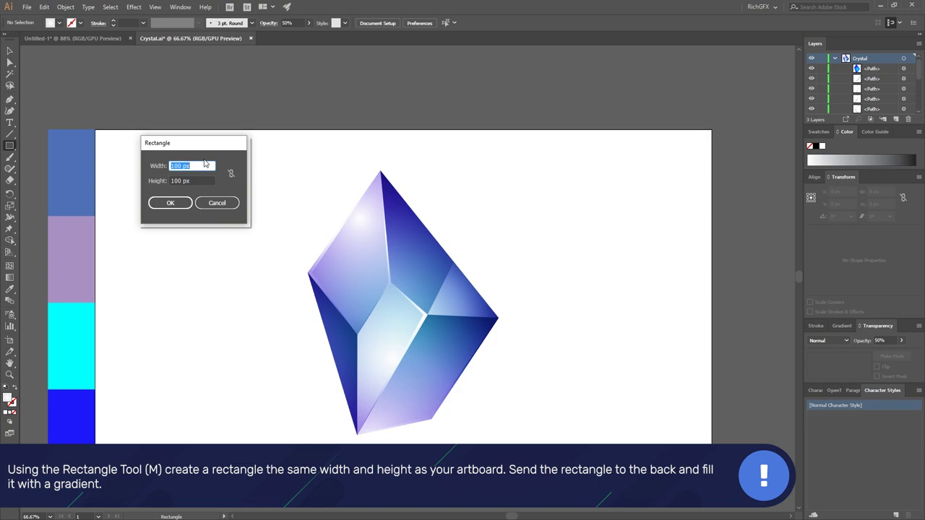
- Create a 1920×1080 rectangle and centre it on the artboard
{"action": "type", "text": "0"}
{"action": "key", "text": "Tab"}
{"action": "key", "text": "Return"}
{"action": "left_click", "coordinate": [9, 51]}
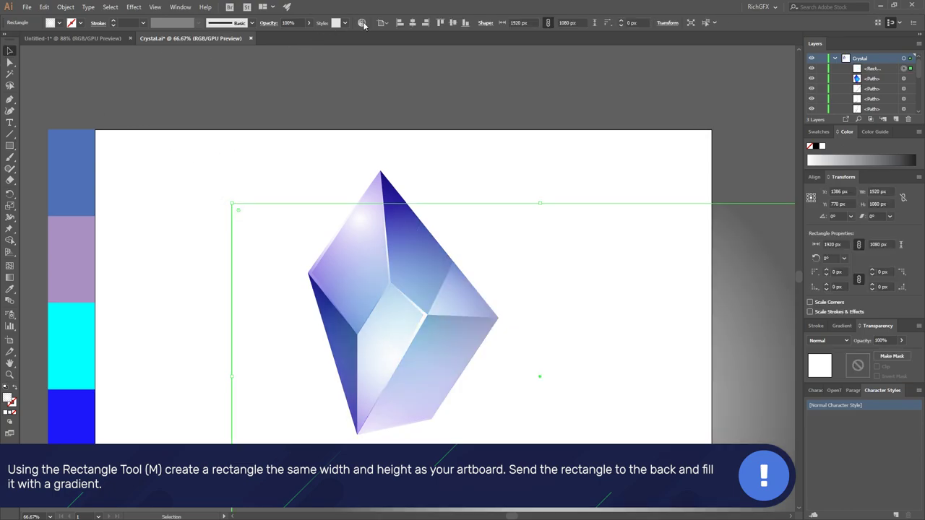
{"action": "left_click", "coordinate": [413, 23]}
{"action": "left_click", "coordinate": [453, 23]}
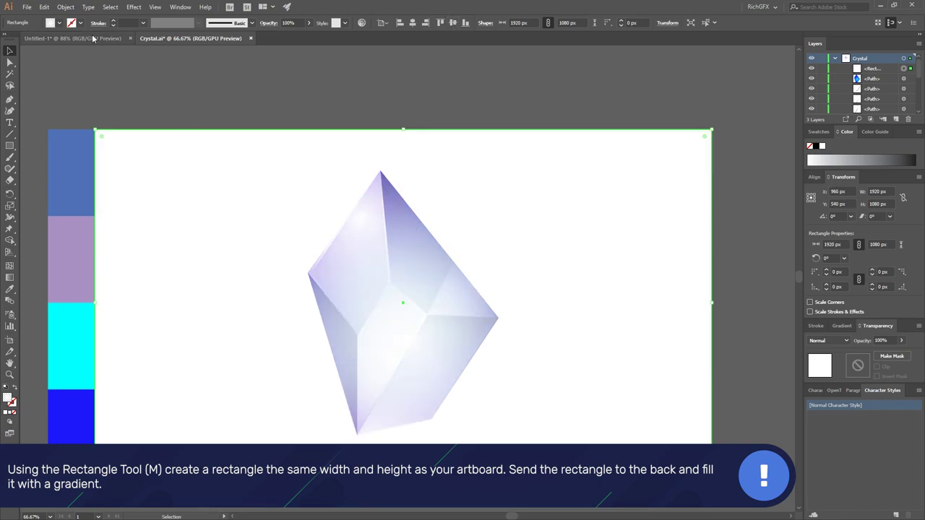
- Fill the rectangle light purple and send it behind the crystal
{"action": "left_click", "coordinate": [60, 24]}
{"action": "left_click", "coordinate": [32, 75]}
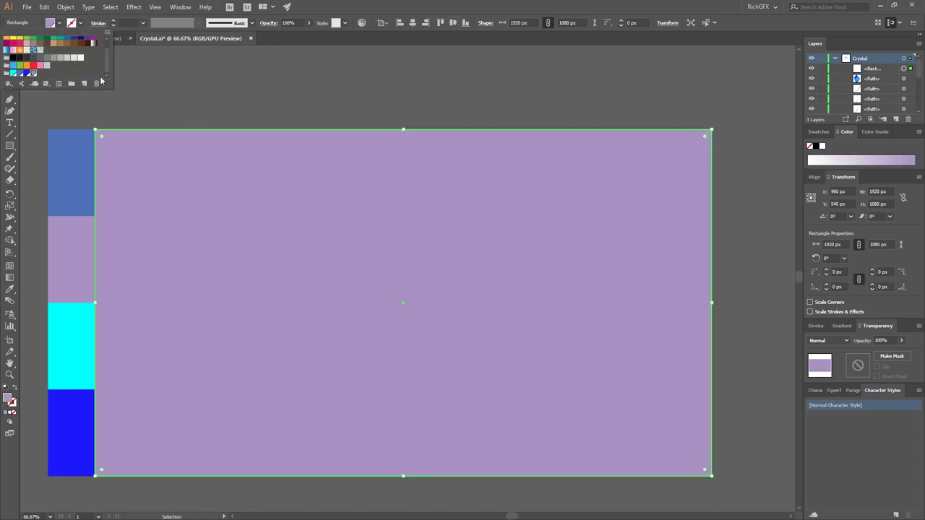
{"action": "right_click", "coordinate": [587, 204]}
{"action": "mouse_move", "coordinate": [612, 353]}
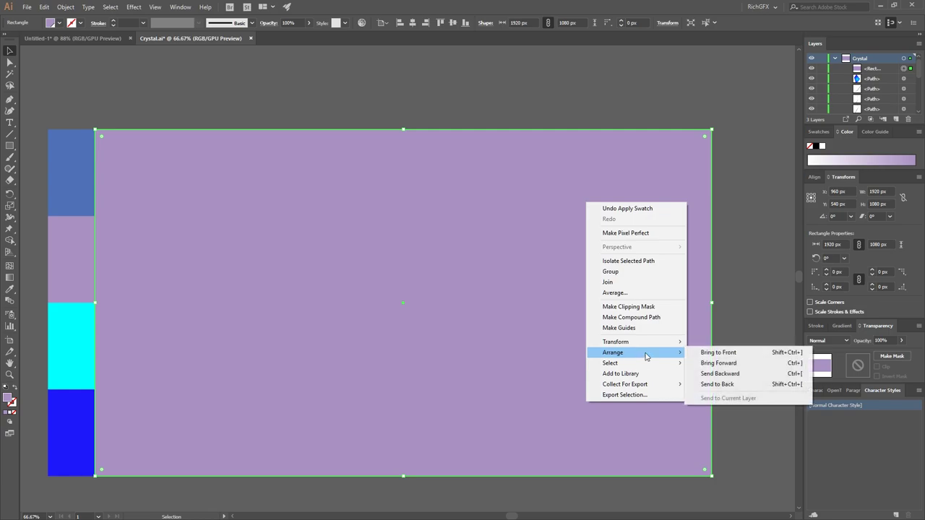
{"action": "left_click", "coordinate": [736, 385]}
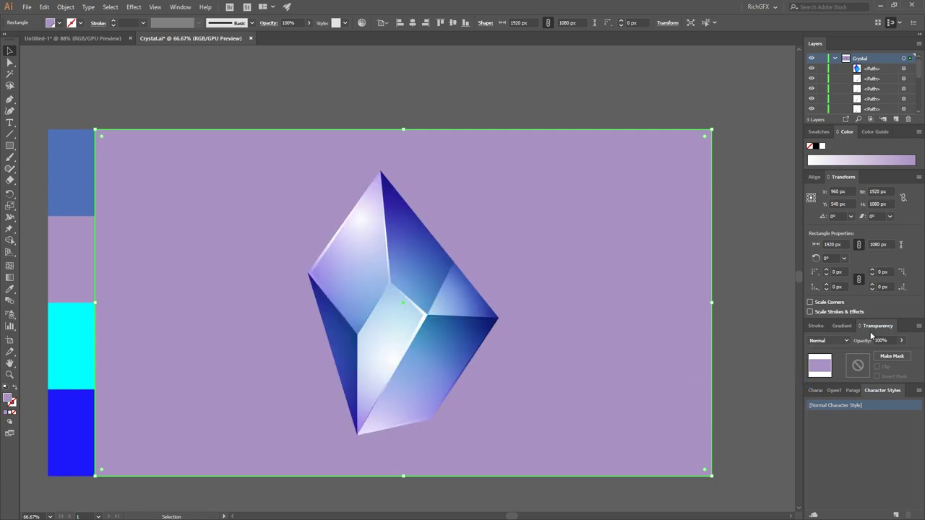
- Give the rectangle a light purple to light blue gradient fill
{"action": "left_click", "coordinate": [842, 326]}
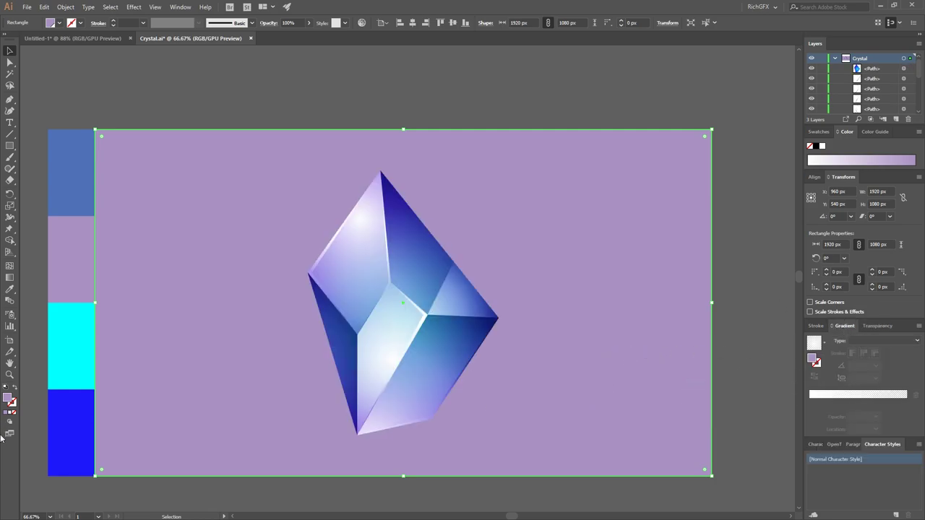
{"action": "left_click", "coordinate": [10, 411]}
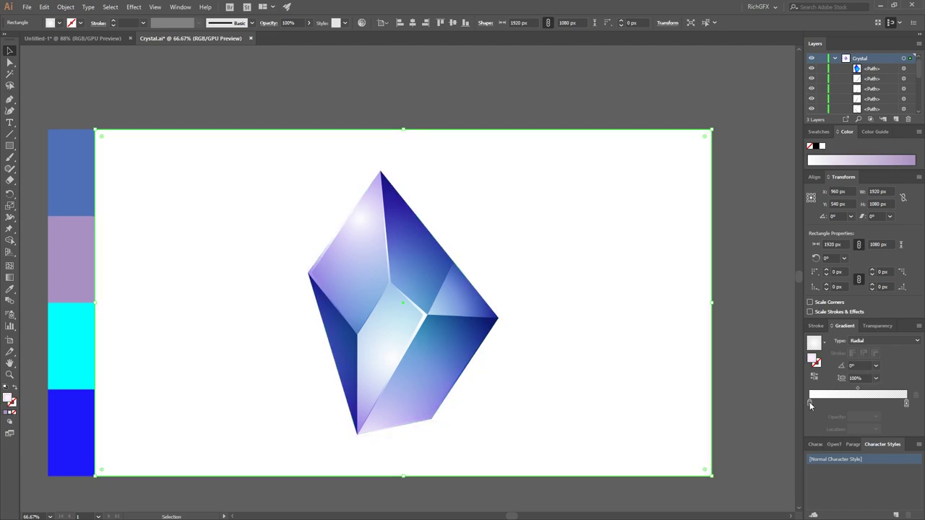
{"action": "double_click", "coordinate": [810, 405]}
{"action": "left_click", "coordinate": [821, 469]}
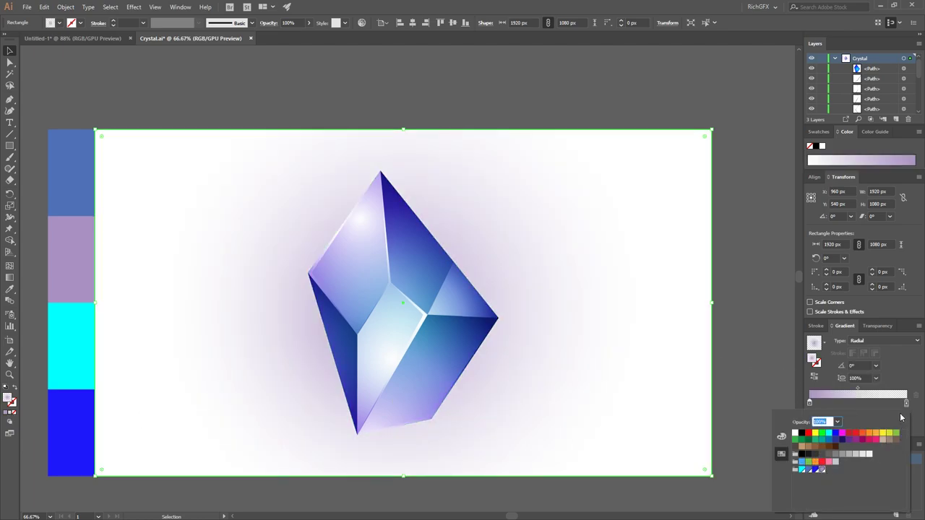
{"action": "left_click", "coordinate": [906, 404]}
{"action": "double_click", "coordinate": [906, 404]}
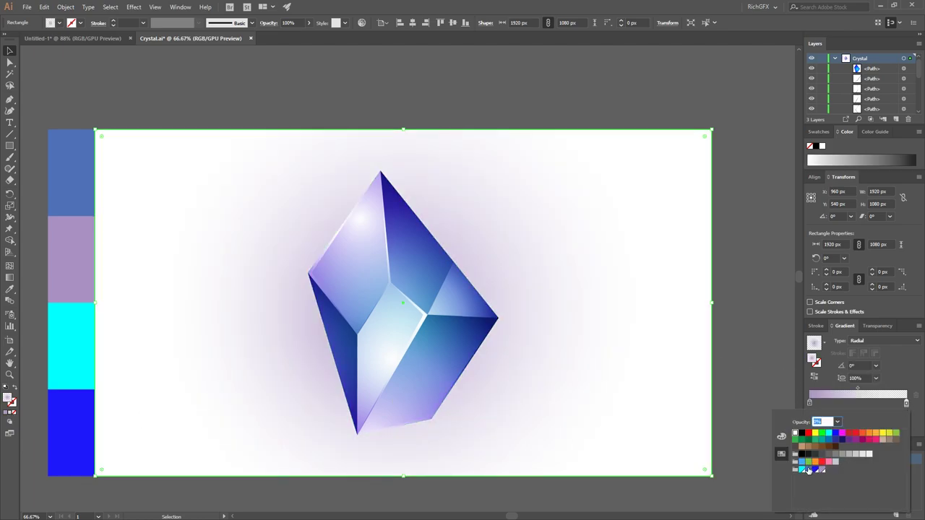
{"action": "left_click", "coordinate": [809, 470]}
- Make the background gradient linear at 120° with an opaque blue end, reversed
{"action": "left_click", "coordinate": [878, 340]}
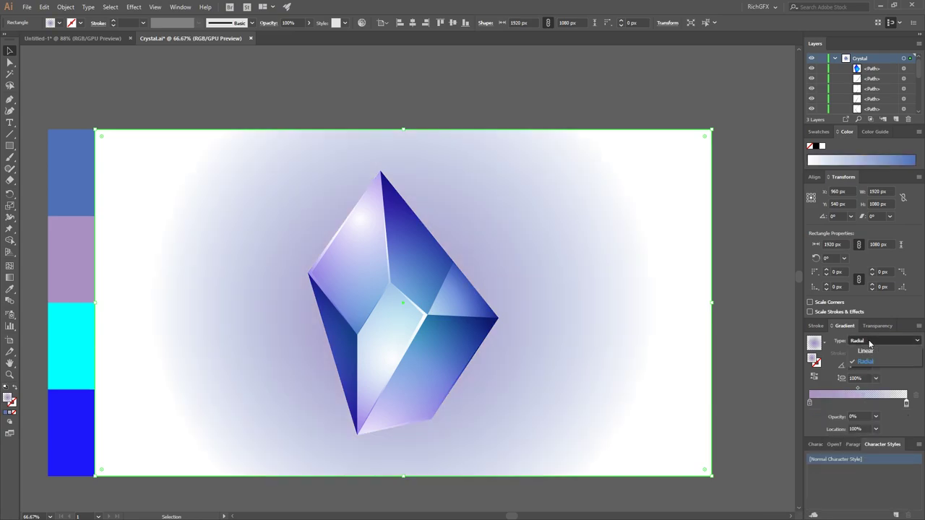
{"action": "left_click", "coordinate": [872, 350]}
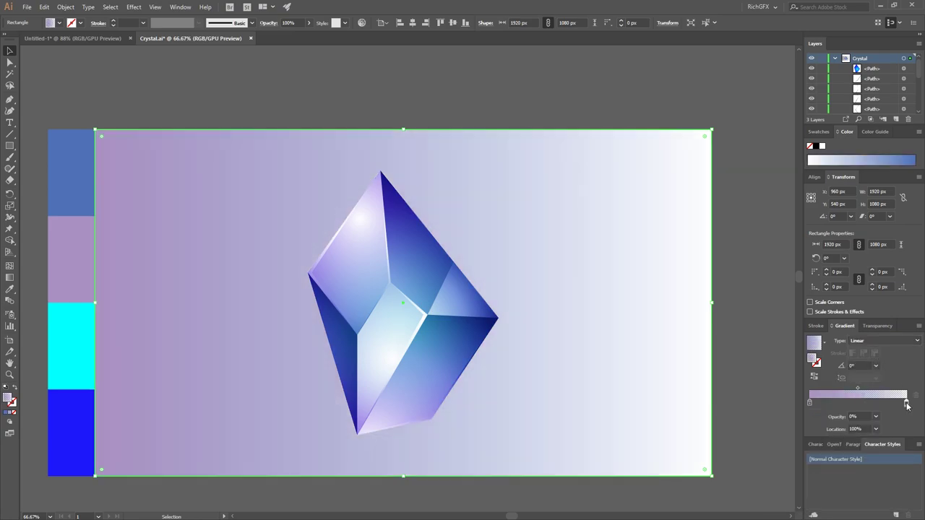
{"action": "left_click", "coordinate": [876, 416]}
{"action": "left_click", "coordinate": [888, 409]}
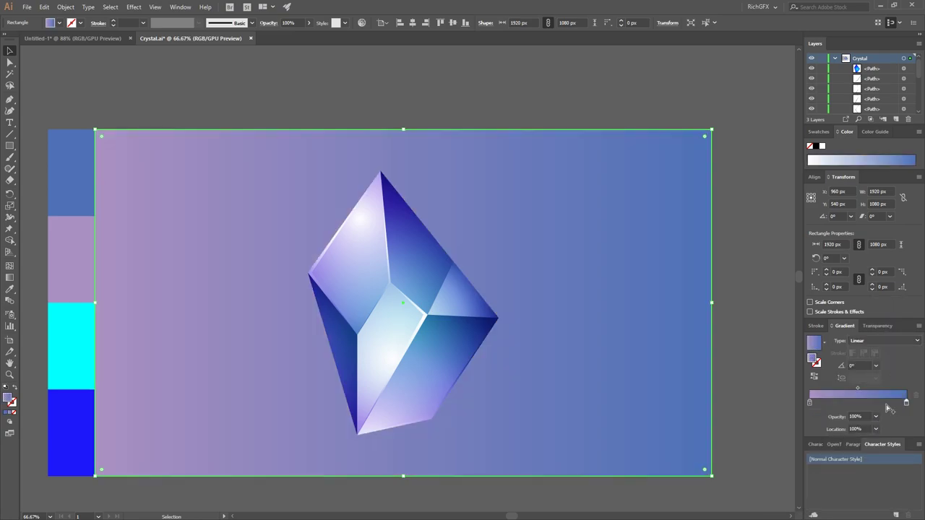
{"action": "left_click", "coordinate": [856, 365]}
{"action": "type", "text": "120"}
{"action": "key", "text": "Return"}
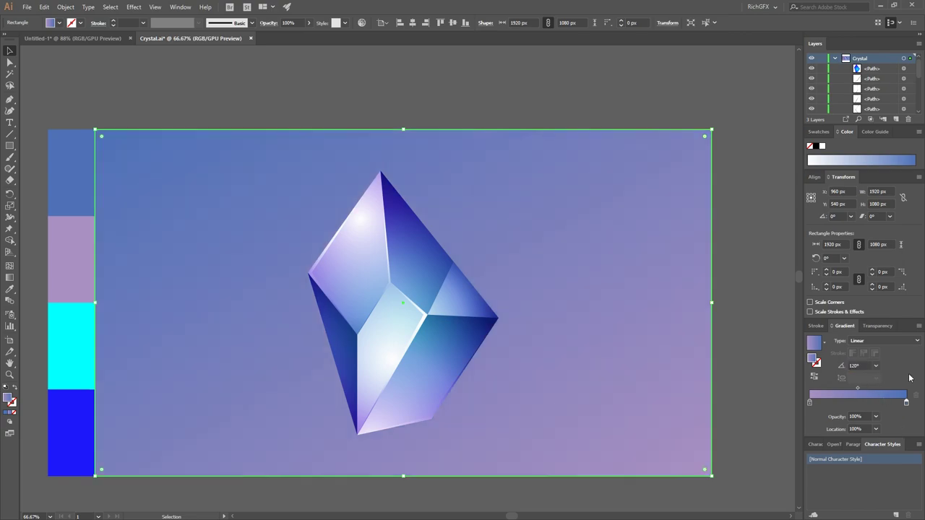
{"action": "left_click", "coordinate": [815, 377]}
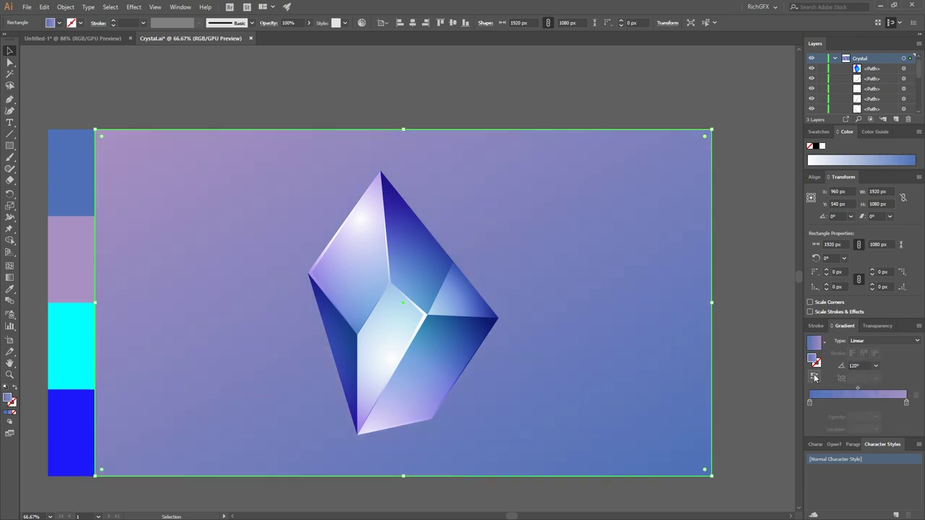
- Apply Film Grain (grain 1, highlight area 0, intensity 3) to the background, then deselect
{"action": "left_click", "coordinate": [134, 7]}
{"action": "mouse_move", "coordinate": [147, 159]}
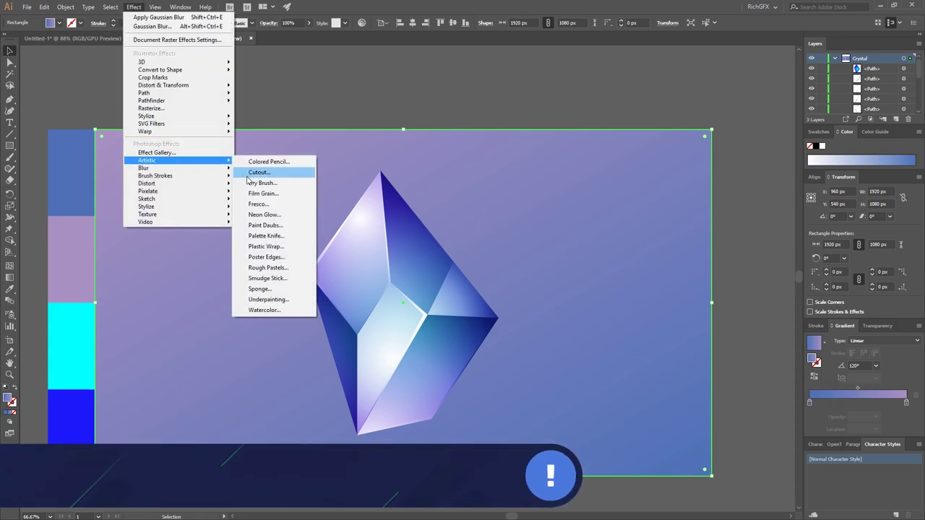
{"action": "left_click", "coordinate": [263, 193]}
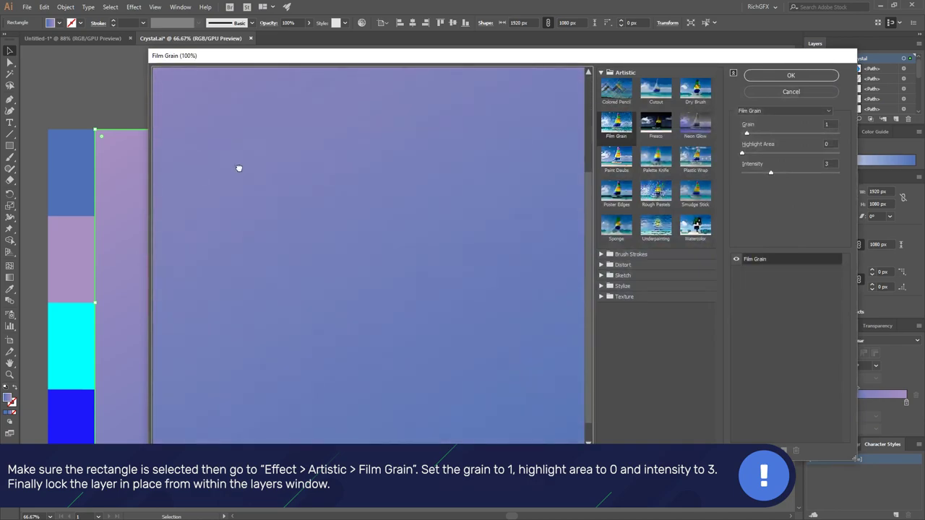
{"action": "left_click", "coordinate": [791, 75]}
{"action": "left_click", "coordinate": [707, 96]}
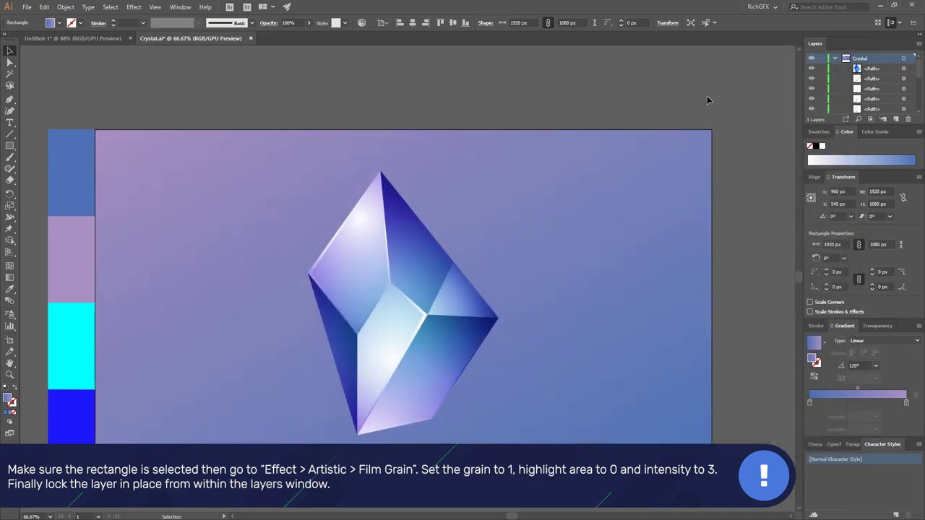
{"action": "scroll", "coordinate": [875, 82], "scroll_direction": "down", "scroll_amount": 3}
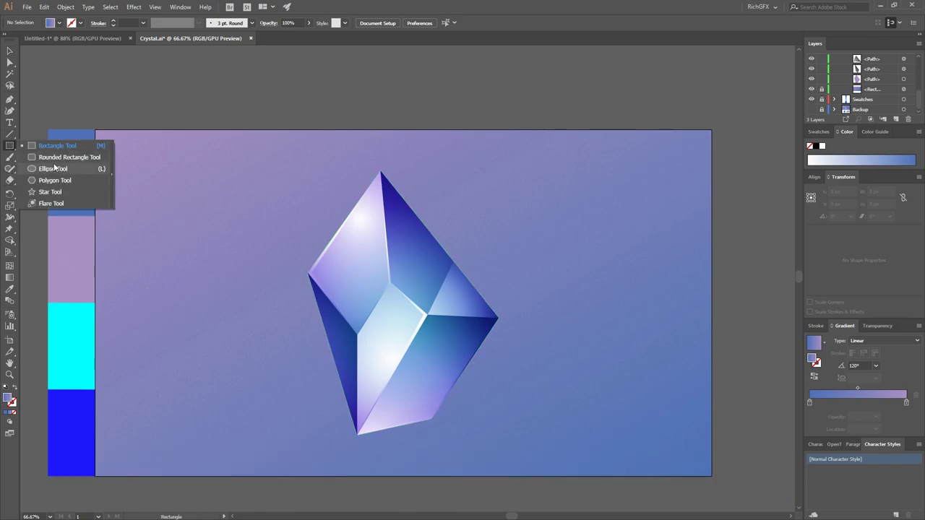
- Draw a circle left of the crystal and make both gradient stops white
{"action": "left_click_drag", "start_coordinate": [9, 145], "coordinate": [43, 176]}
{"action": "left_click_drag", "start_coordinate": [175, 224], "coordinate": [220, 309]}
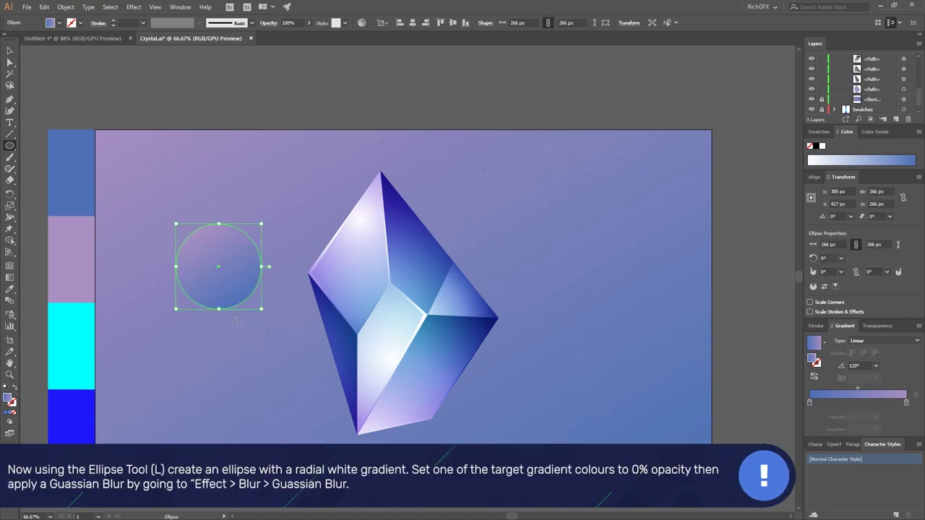
{"action": "double_click", "coordinate": [808, 402]}
{"action": "left_click", "coordinate": [795, 433]}
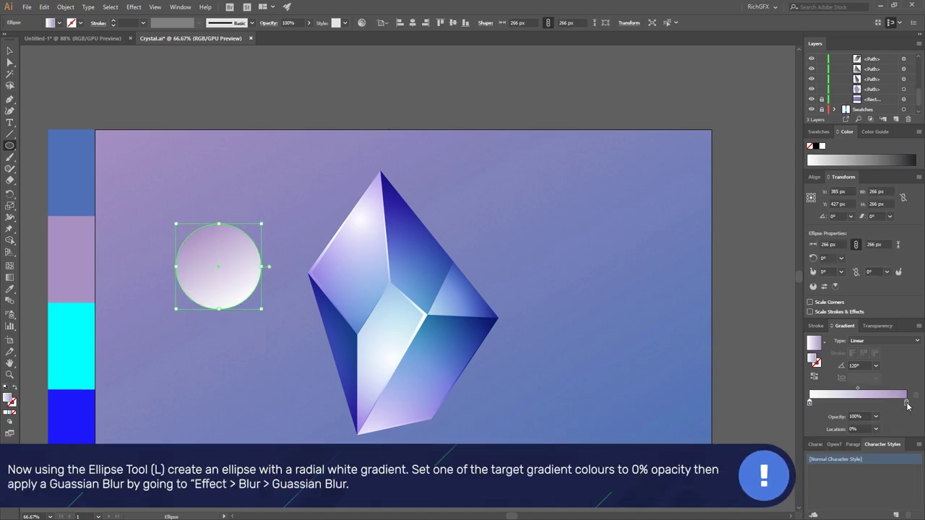
{"action": "double_click", "coordinate": [906, 403]}
{"action": "left_click", "coordinate": [794, 432]}
{"action": "left_click", "coordinate": [912, 412]}
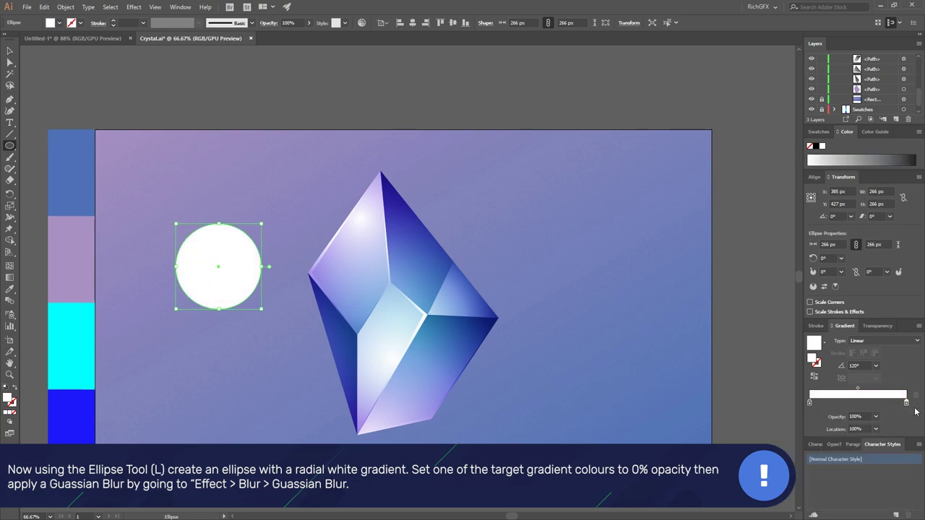
- Make one white stop fully transparent and switch the gradient to radial
{"action": "left_click", "coordinate": [877, 429]}
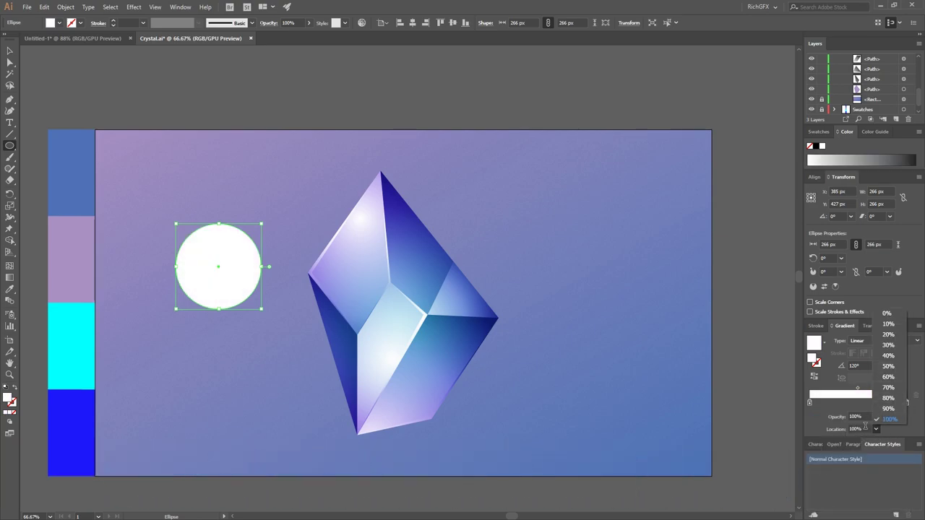
{"action": "left_click", "coordinate": [888, 426]}
{"action": "left_click", "coordinate": [877, 417]}
{"action": "left_click", "coordinate": [888, 300]}
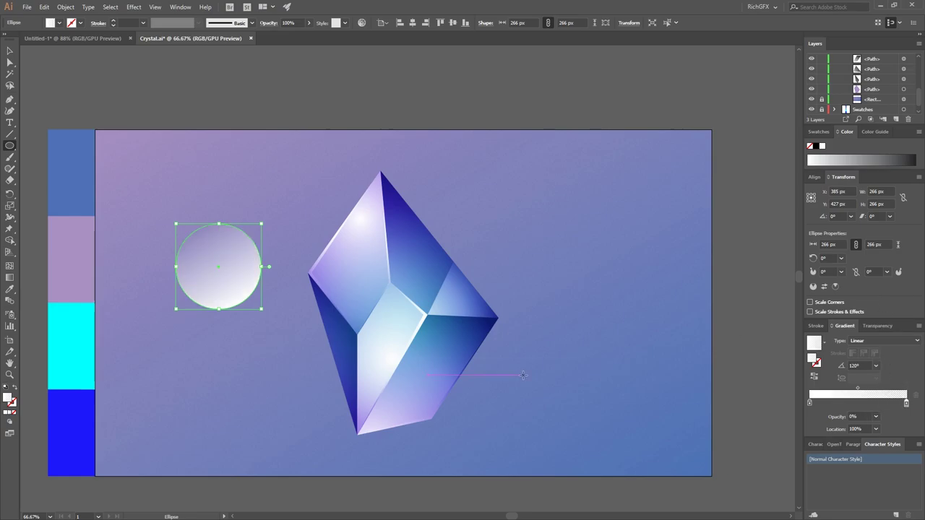
{"action": "left_click", "coordinate": [876, 340]}
{"action": "left_click", "coordinate": [860, 353]}
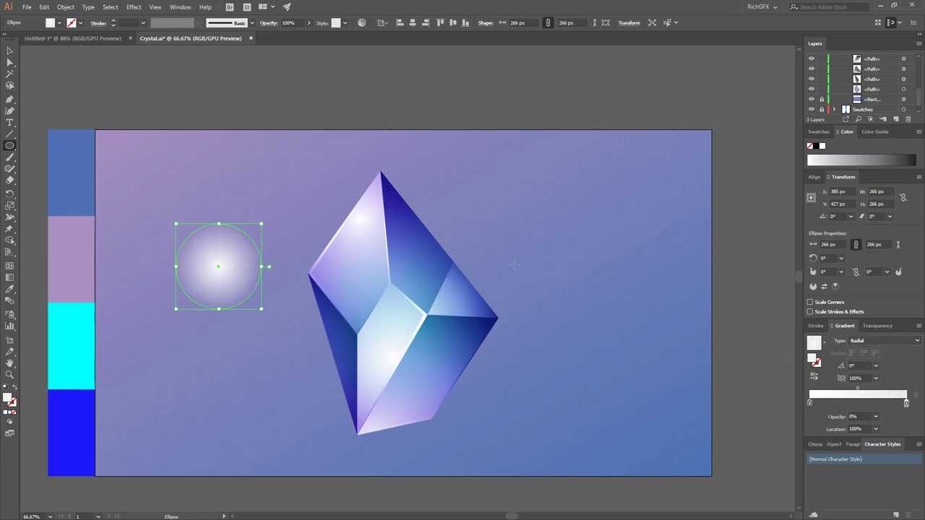
- Soften the circle with a Gaussian Blur of about 15 px radius
{"action": "left_click", "coordinate": [14, 54]}
{"action": "left_click", "coordinate": [138, 8]}
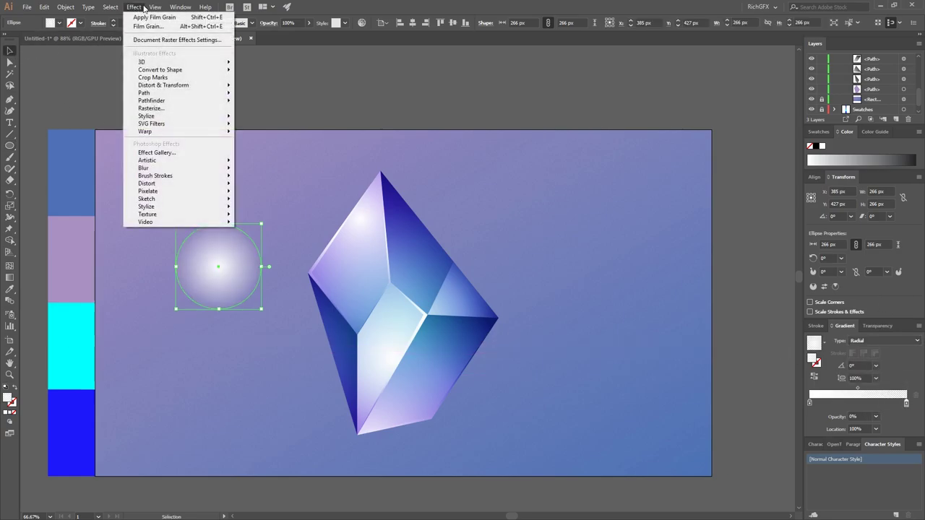
{"action": "left_click", "coordinate": [264, 167]}
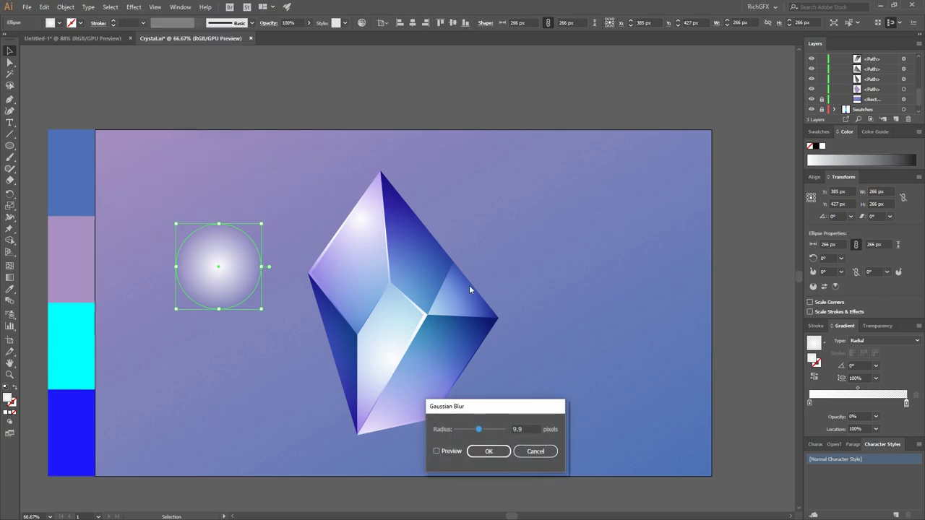
{"action": "left_click", "coordinate": [448, 451]}
{"action": "left_click", "coordinate": [490, 430]}
{"action": "left_click_drag", "start_coordinate": [477, 429], "coordinate": [484, 431]}
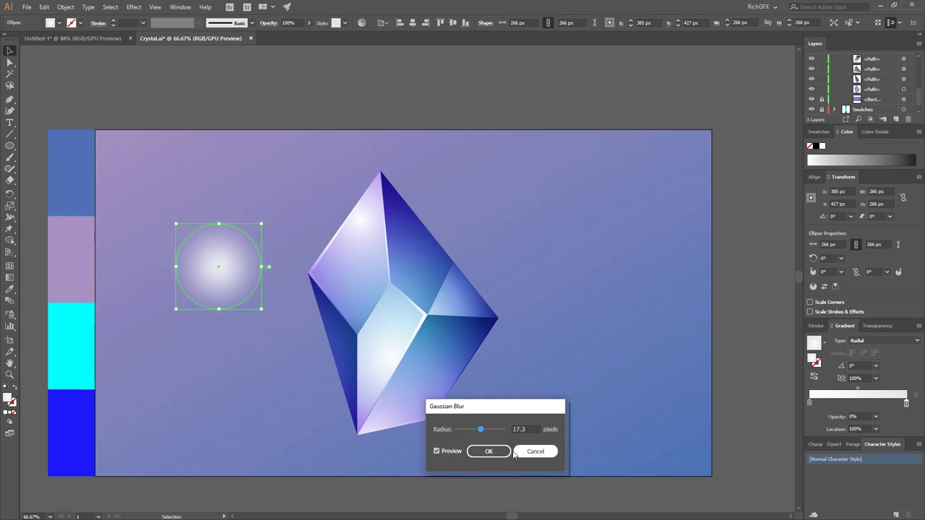
{"action": "left_click", "coordinate": [489, 451]}
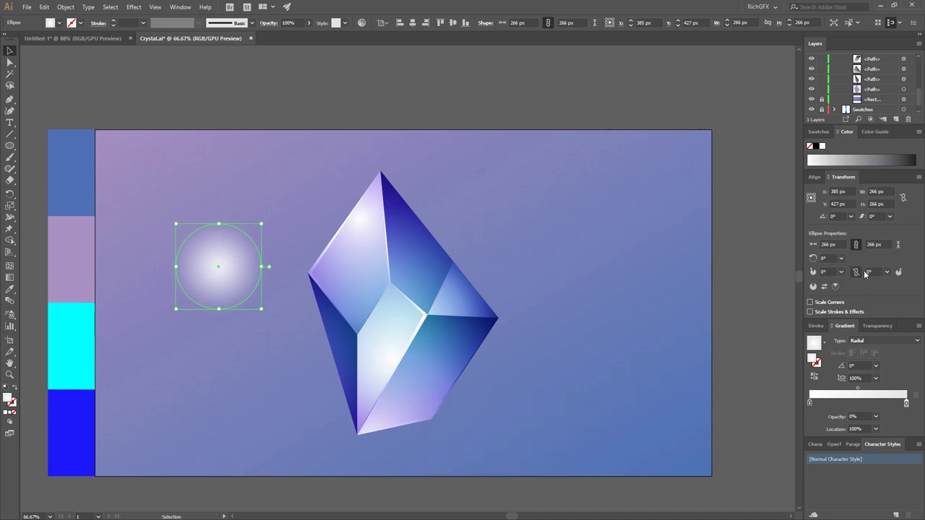
{"action": "left_click", "coordinate": [874, 327]}
{"action": "double_click", "coordinate": [883, 340]}
- Set the blurred circle's opacity to 75%
{"action": "key", "text": "Return"}
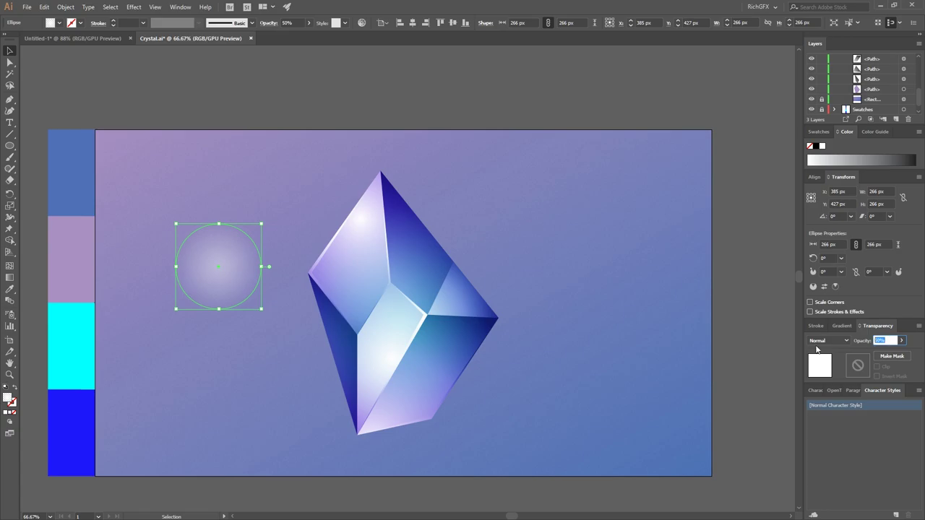
{"action": "type", "text": "75"}
{"action": "key", "text": "Return"}
{"action": "left_click", "coordinate": [287, 248]}
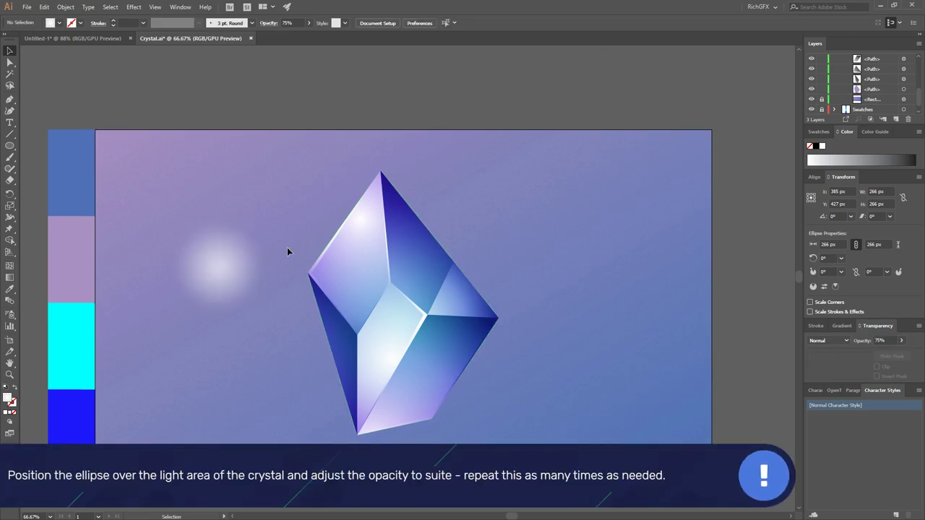
{"action": "left_click", "coordinate": [224, 236]}
- Squeeze the glow into a slim diagonal ellipse and place it on the crystal's light facets
{"action": "left_click_drag", "start_coordinate": [218, 223], "coordinate": [218, 182]}
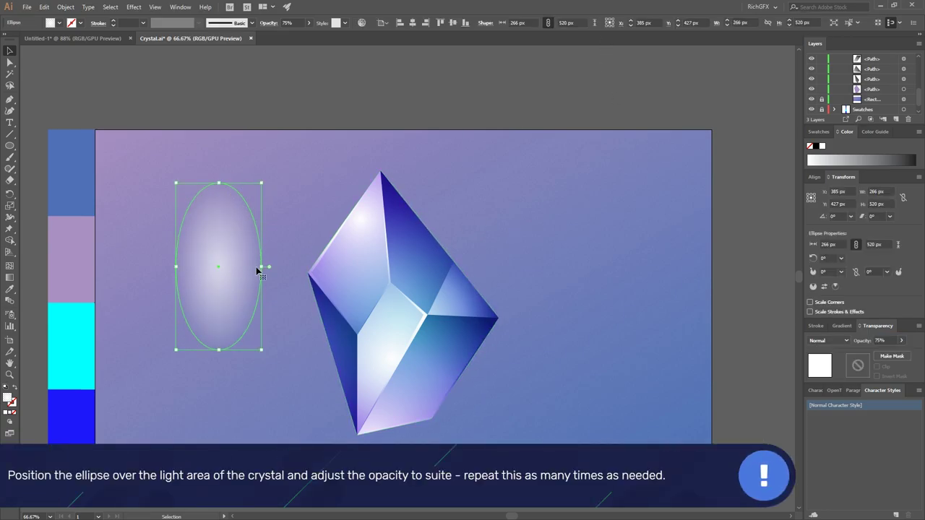
{"action": "left_click_drag", "start_coordinate": [265, 266], "coordinate": [256, 266]}
{"action": "left_click_drag", "start_coordinate": [257, 183], "coordinate": [239, 216]}
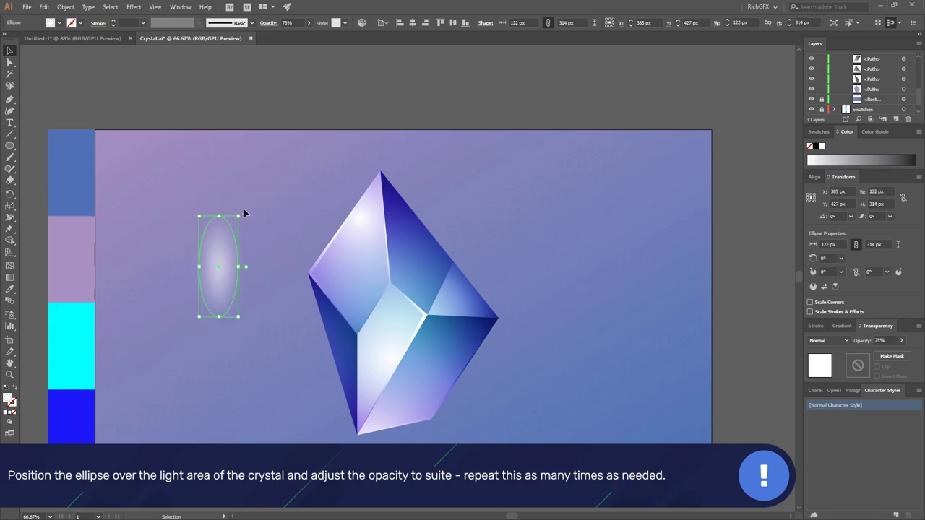
{"action": "left_click_drag", "start_coordinate": [245, 216], "coordinate": [279, 225]}
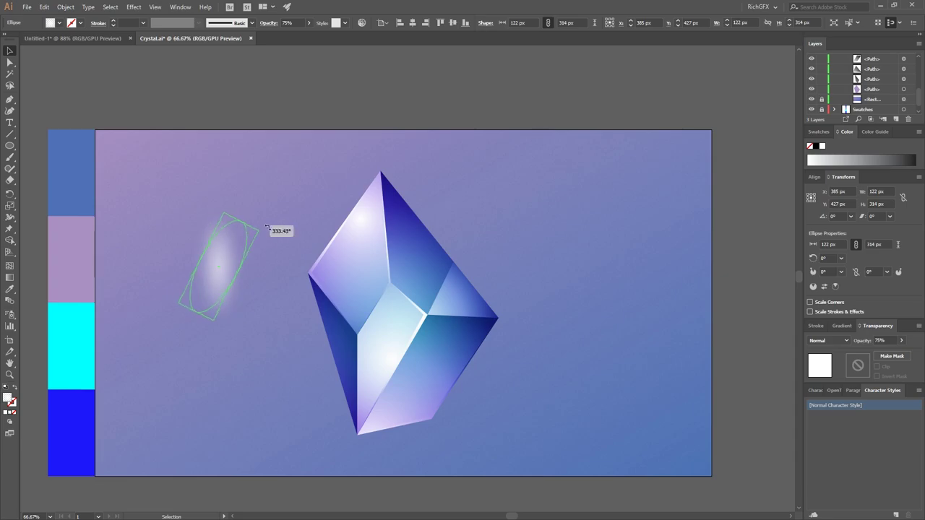
{"action": "left_click_drag", "start_coordinate": [227, 265], "coordinate": [336, 237]}
{"action": "mouse_move", "coordinate": [381, 207]}
{"action": "left_mouse_down"}
{"action": "mouse_move", "coordinate": [351, 180]}
{"action": "mouse_move", "coordinate": [424, 318]}
{"action": "left_mouse_up"}
{"action": "left_click", "coordinate": [357, 181]}
{"action": "left_click", "coordinate": [364, 224]}
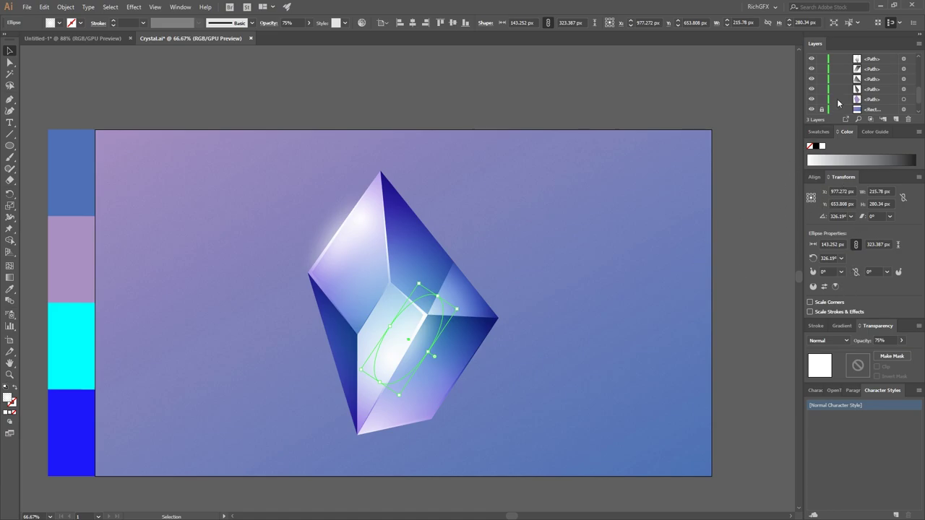
{"action": "scroll", "coordinate": [823, 110], "scroll_direction": "down", "scroll_amount": 1}
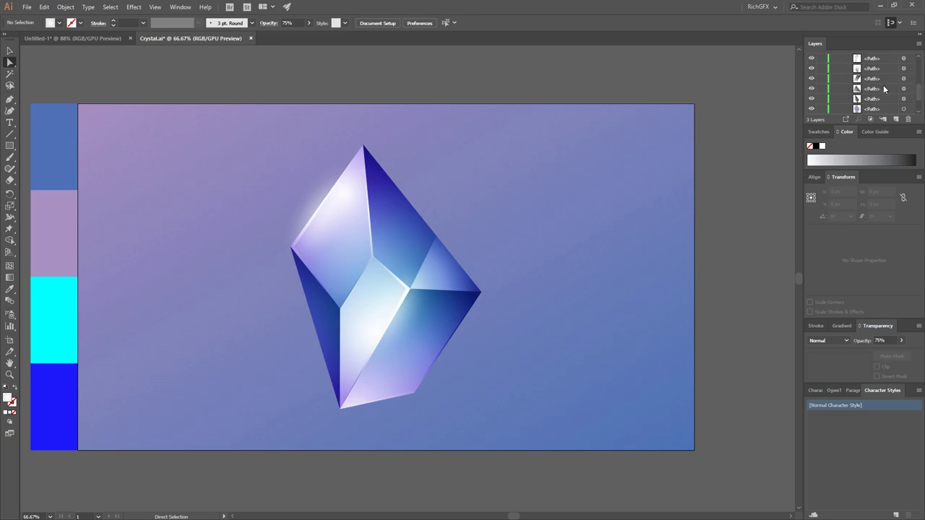
- Paste an in-place copy of the upper-left facet and fill it solid red
{"action": "left_click", "coordinate": [903, 69]}
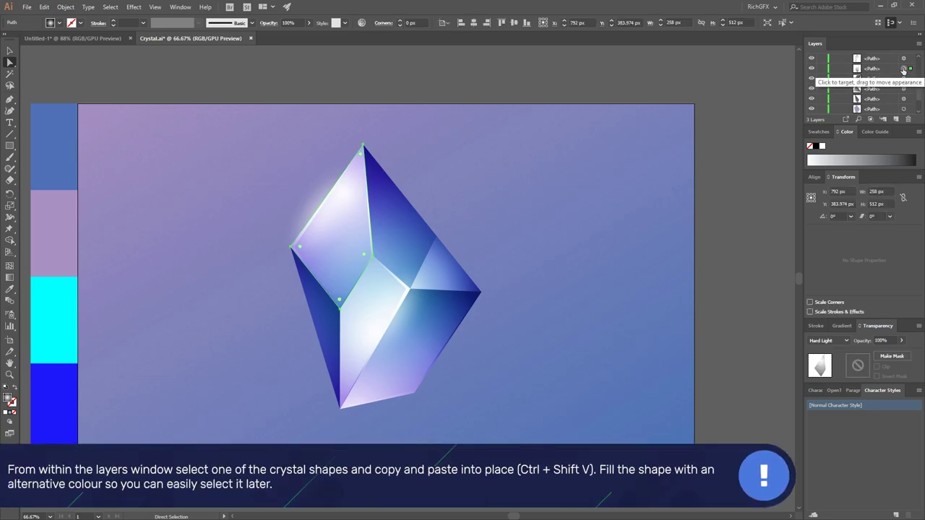
{"action": "left_click", "coordinate": [44, 7]}
{"action": "left_click", "coordinate": [67, 55]}
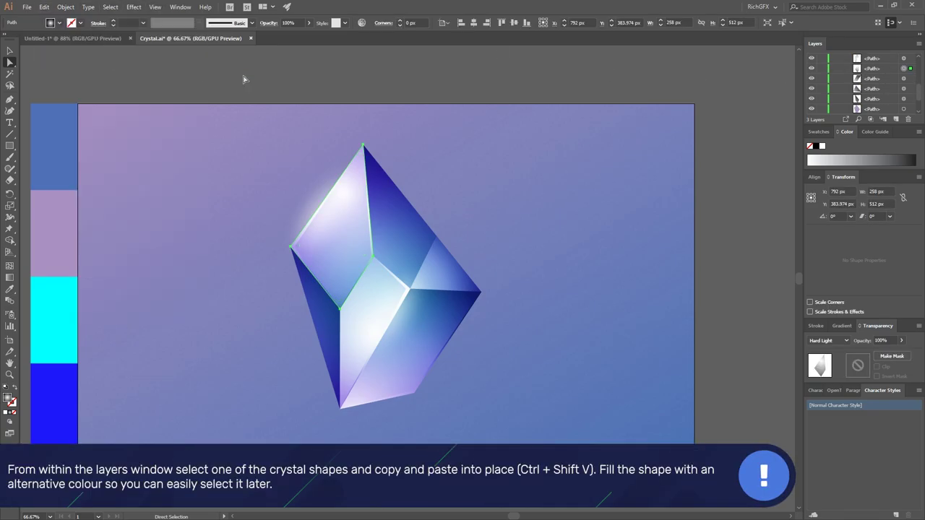
{"action": "left_click", "coordinate": [243, 79]}
{"action": "left_click", "coordinate": [44, 6]}
{"action": "left_click", "coordinate": [69, 96]}
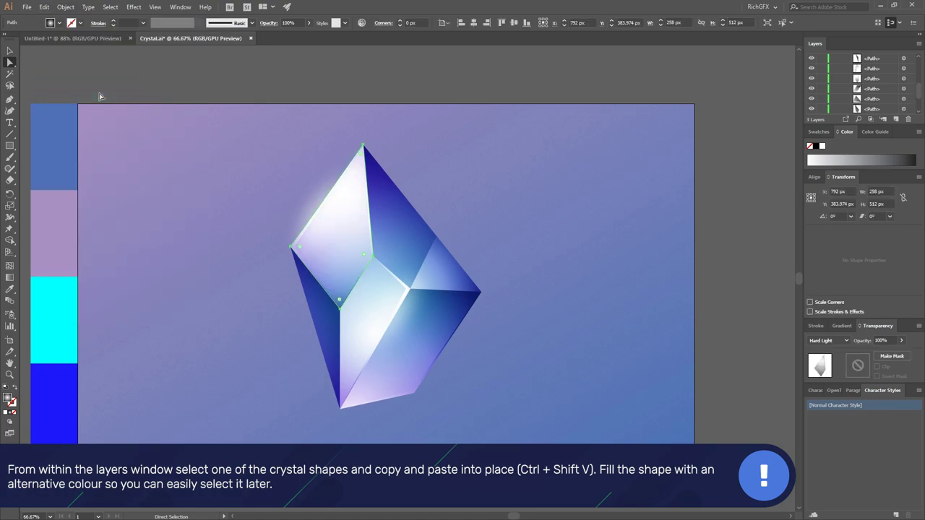
{"action": "left_click", "coordinate": [59, 22]}
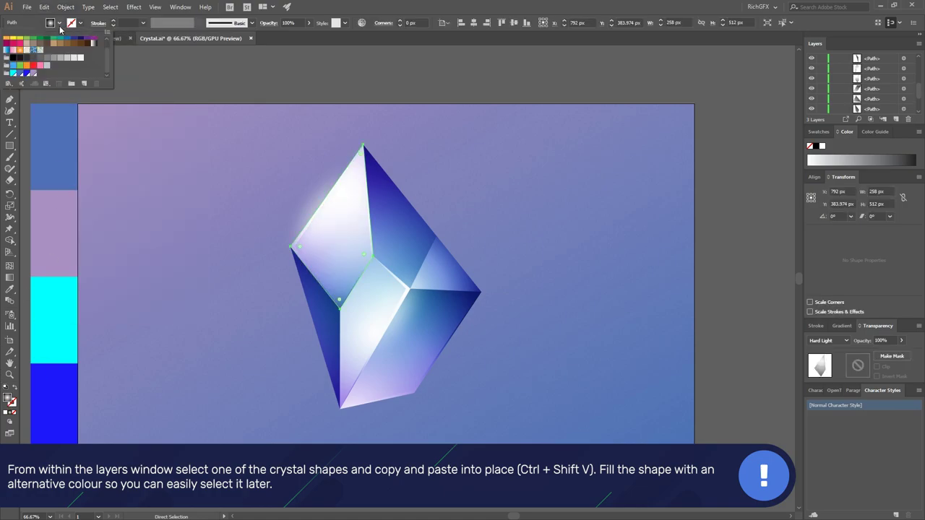
{"action": "left_click", "coordinate": [33, 40]}
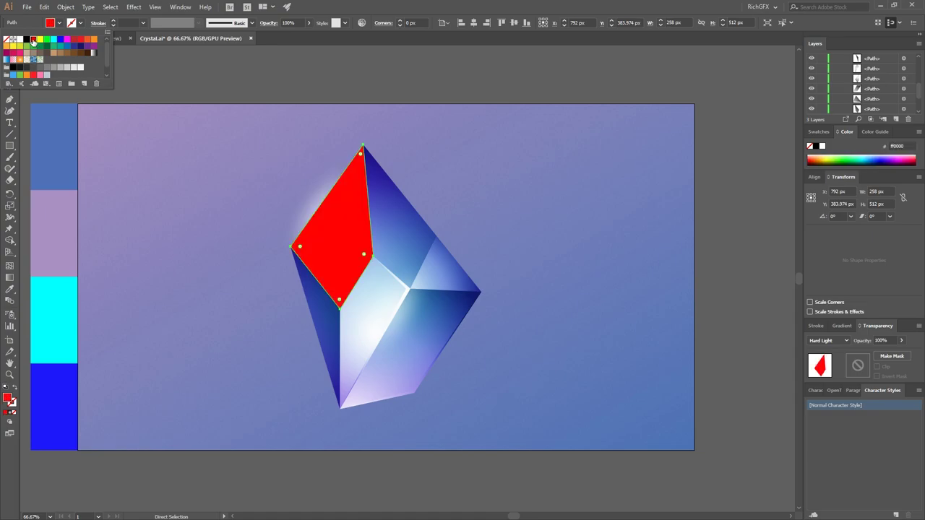
{"action": "left_click", "coordinate": [368, 92]}
{"action": "left_click", "coordinate": [189, 112]}
- Draw a tall thin white bar left of the crystal and duplicate it beside itself
{"action": "key", "text": "m"}
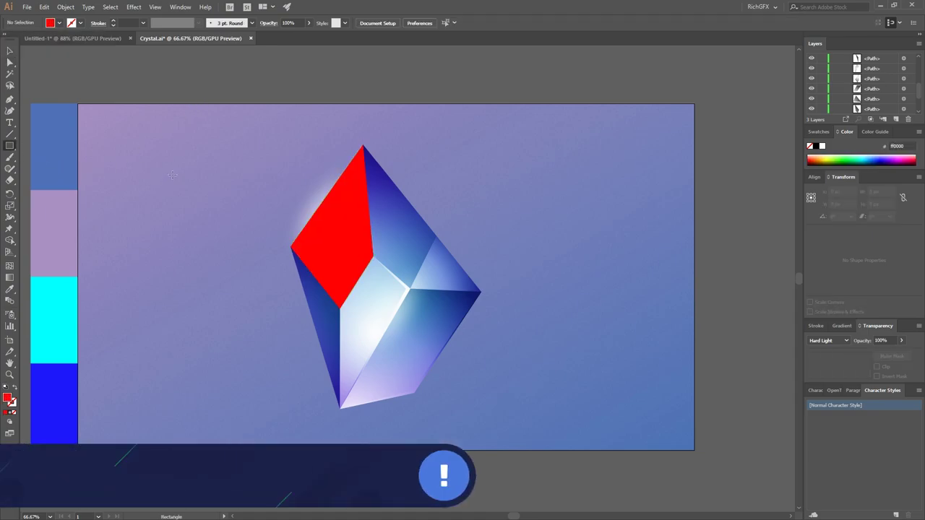
{"action": "left_click_drag", "start_coordinate": [172, 174], "coordinate": [181, 292]}
{"action": "left_click", "coordinate": [59, 22]}
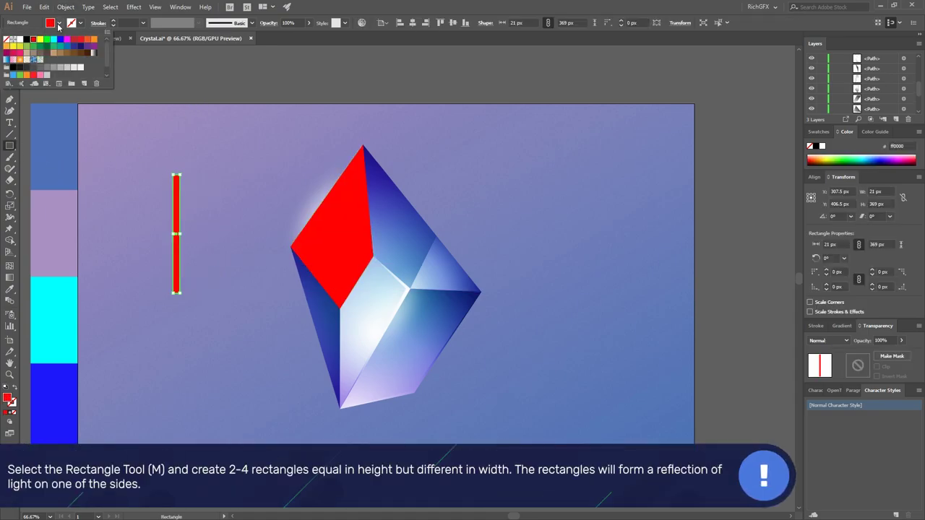
{"action": "left_click", "coordinate": [16, 41]}
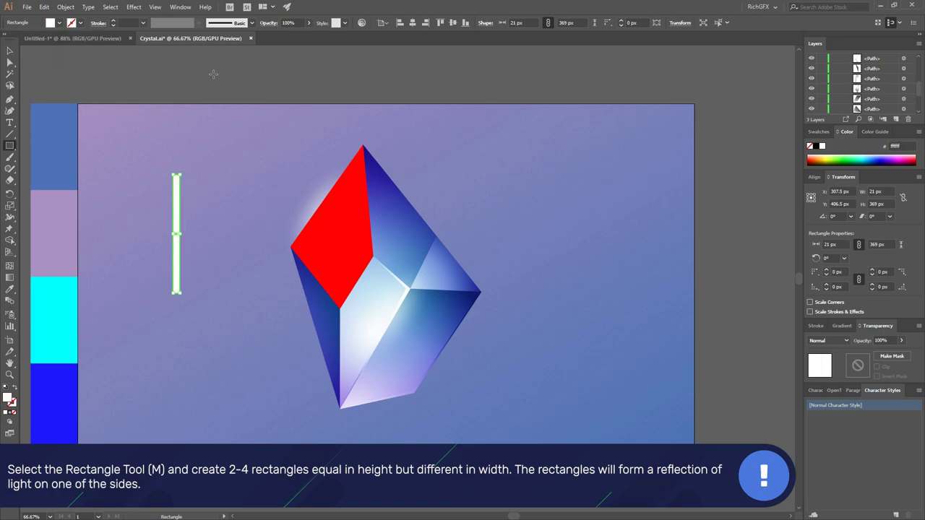
{"action": "key", "text": "v"}
{"action": "left_click", "coordinate": [186, 137]}
{"action": "left_click_drag", "start_coordinate": [177, 189], "coordinate": [189, 194]}
- Narrow the duplicate white bar into a thinner streak
{"action": "scroll", "coordinate": [184, 217], "scroll_direction": "up", "scroll_amount": 4}
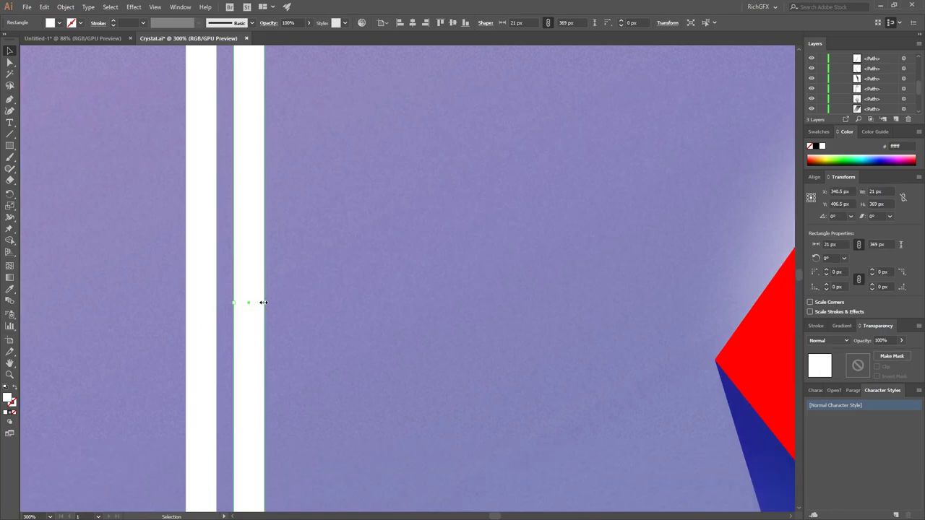
{"action": "mouse_move", "coordinate": [263, 302]}
{"action": "left_mouse_down"}
{"action": "mouse_move", "coordinate": [241, 302]}
{"action": "mouse_move", "coordinate": [248, 289]}
{"action": "mouse_move", "coordinate": [272, 304]}
{"action": "left_mouse_up"}
{"action": "left_click", "coordinate": [307, 281]}
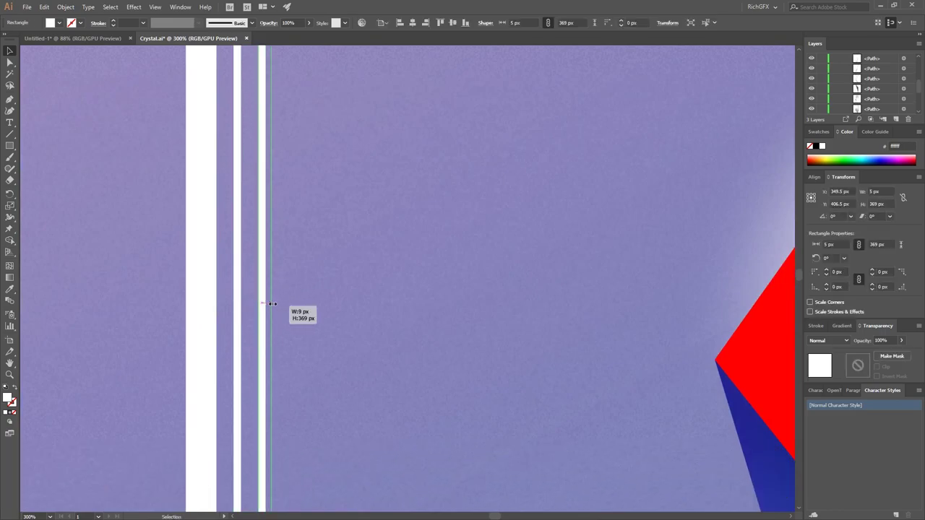
{"action": "left_click", "coordinate": [335, 285]}
{"action": "key", "text": "ctrl+1"}
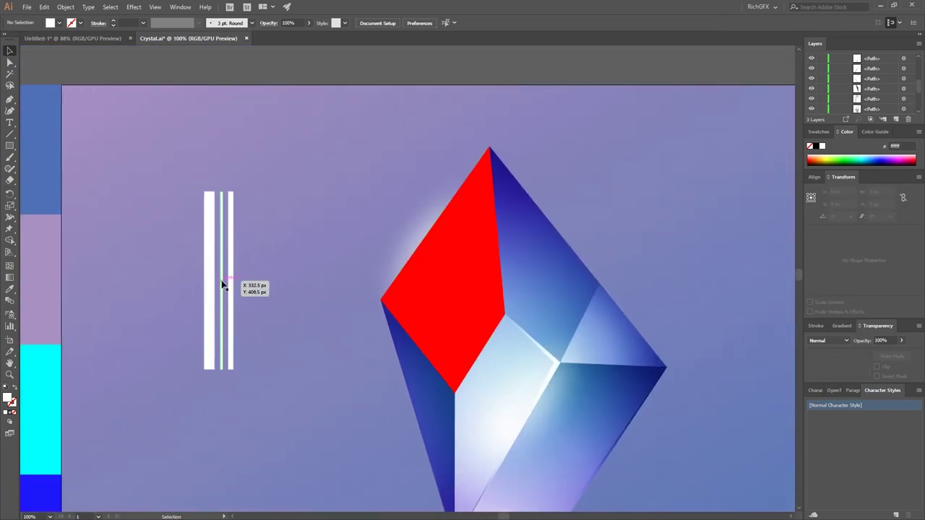
- Select the white bars and rotate them 45° to a diagonal
{"action": "left_click", "coordinate": [229, 287]}
{"action": "left_click", "coordinate": [220, 287]}
{"action": "left_click", "coordinate": [211, 289]}
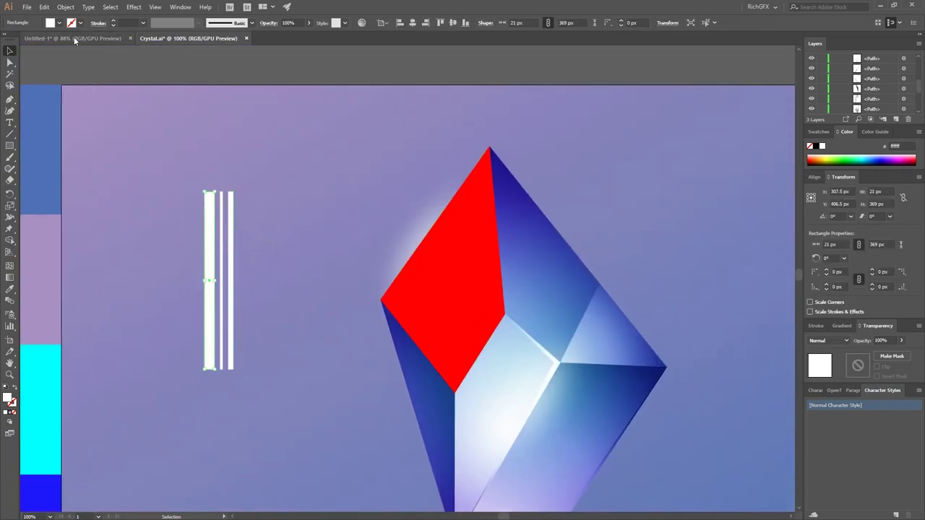
{"action": "left_click", "coordinate": [230, 201], "text": "shift"}
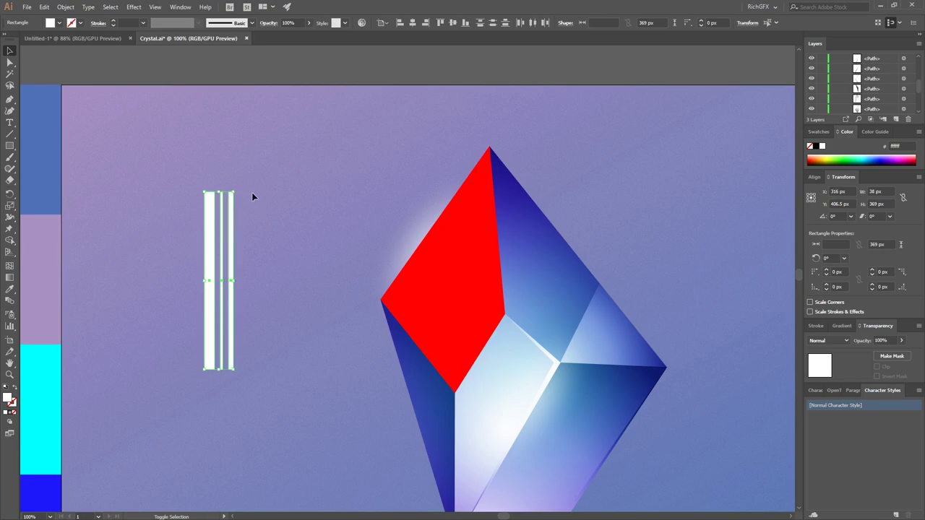
{"action": "left_click_drag", "start_coordinate": [251, 192], "coordinate": [298, 204]}
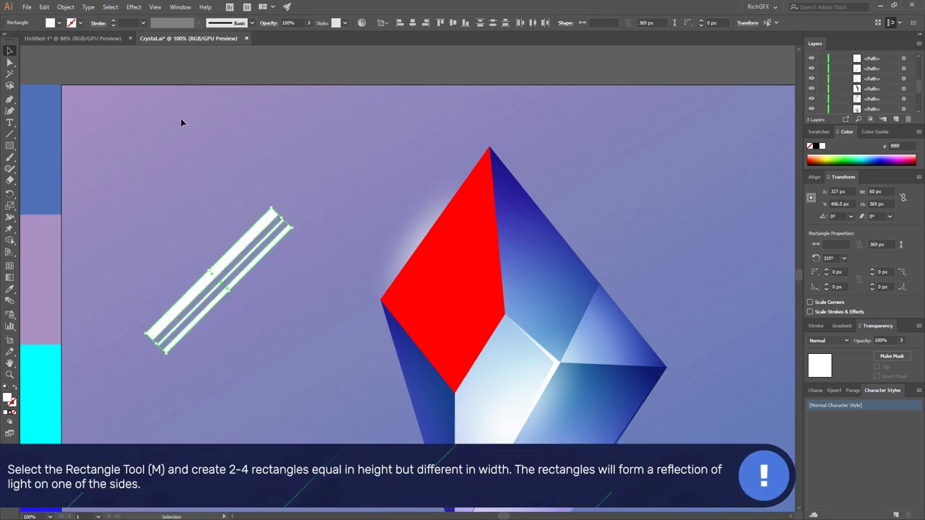
{"action": "left_click", "coordinate": [65, 10]}
{"action": "left_click", "coordinate": [81, 42]}
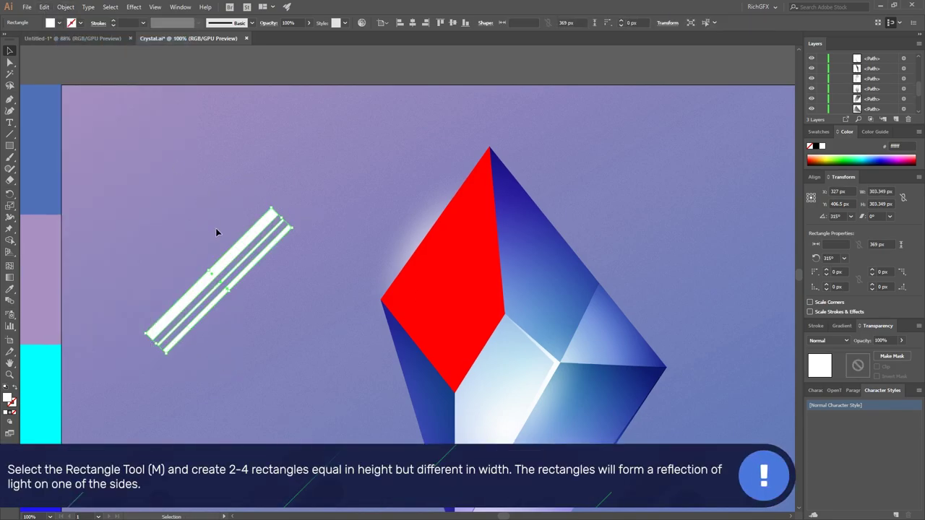
- Move the bars onto the red facet and bring the red facet to the front
{"action": "left_click_drag", "start_coordinate": [228, 255], "coordinate": [478, 312]}
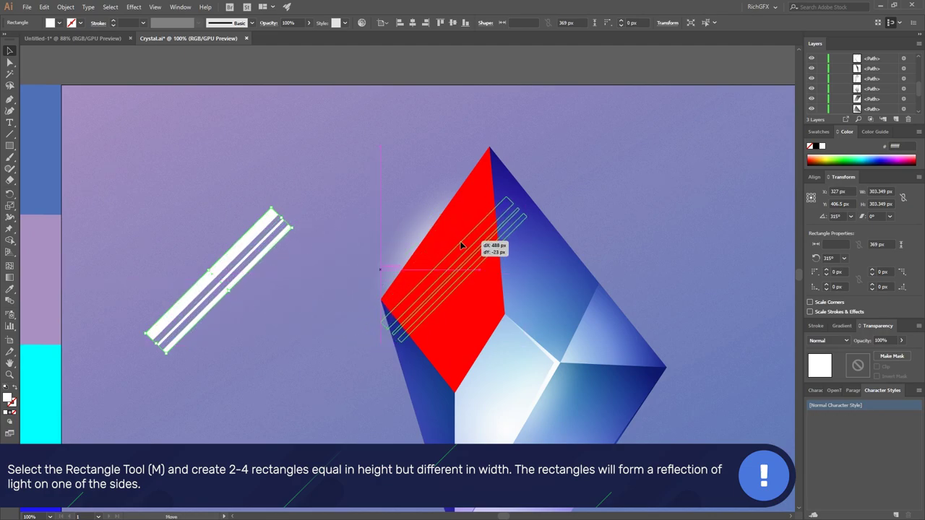
{"action": "left_click", "coordinate": [483, 311], "text": "shift"}
{"action": "left_click", "coordinate": [453, 321]}
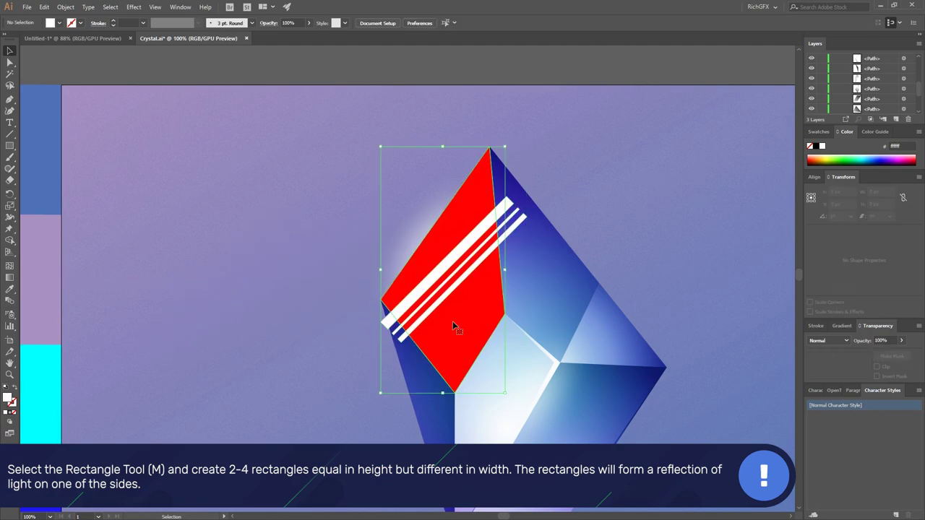
{"action": "key", "text": "ctrl+shift+bracketright"}
- Make a clipping mask of the red facet over the white bars
{"action": "left_click", "coordinate": [514, 218], "text": "shift"}
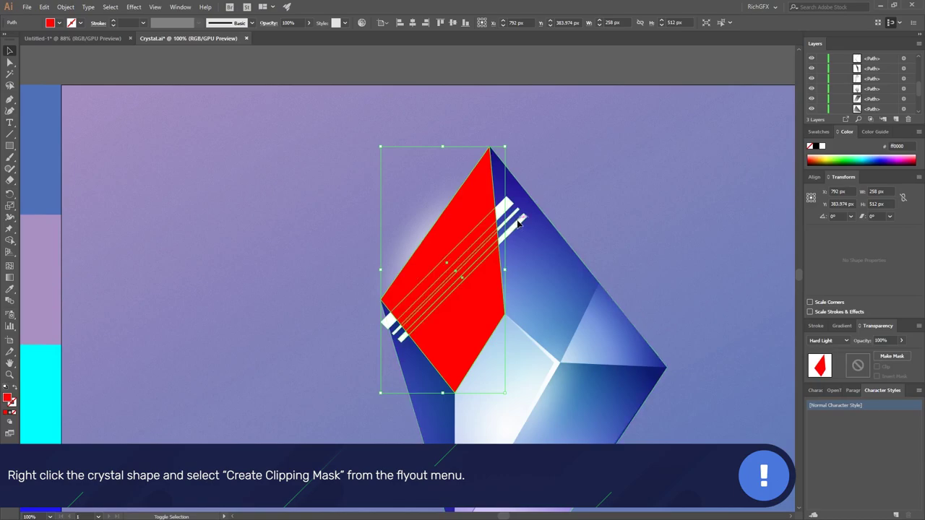
{"action": "right_click", "coordinate": [415, 195]}
{"action": "left_click", "coordinate": [462, 324]}
{"action": "left_click", "coordinate": [292, 380]}
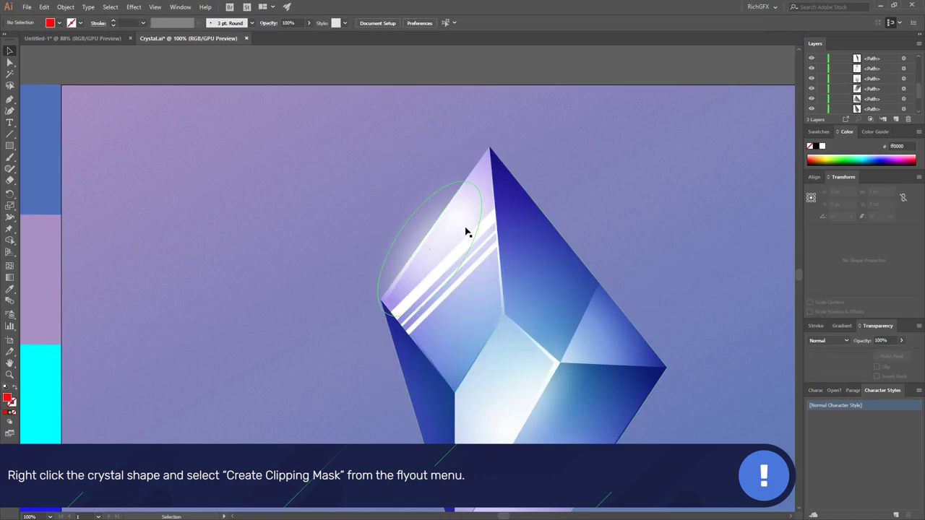
{"action": "left_click", "coordinate": [473, 236]}
- Inside the clip group, rotate the bars to about 324° and enlarge them to span the facet
{"action": "double_click", "coordinate": [483, 233]}
{"action": "left_click", "coordinate": [482, 233]}
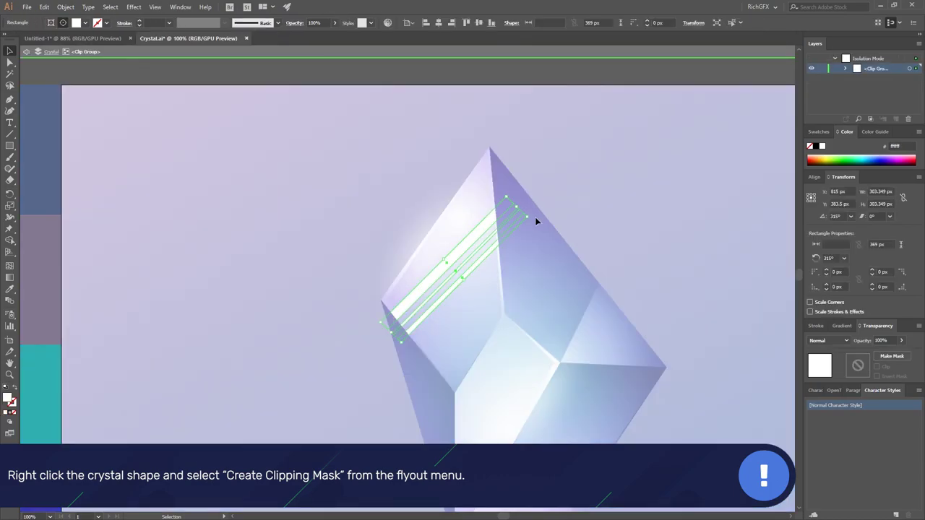
{"action": "left_click_drag", "start_coordinate": [531, 218], "coordinate": [535, 205]}
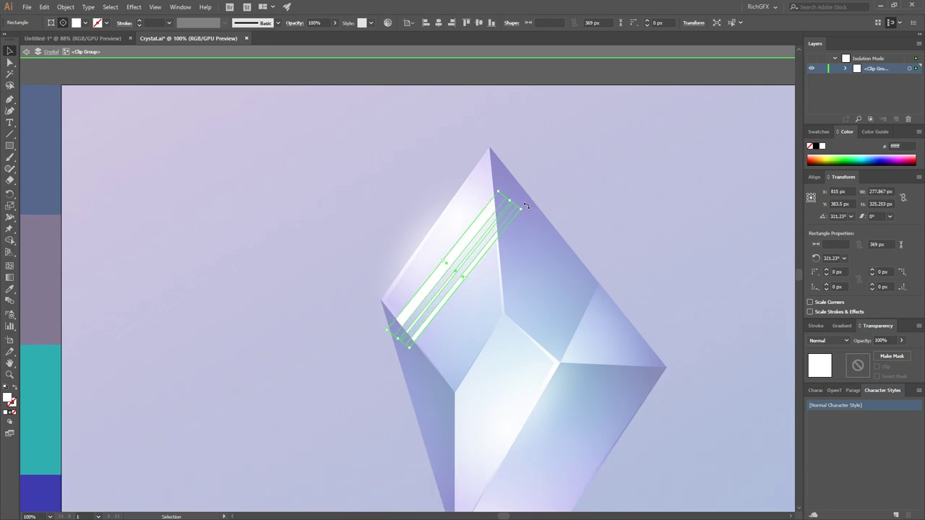
{"action": "left_click_drag", "start_coordinate": [526, 206], "coordinate": [503, 201]}
{"action": "left_click_drag", "start_coordinate": [506, 197], "coordinate": [512, 192]}
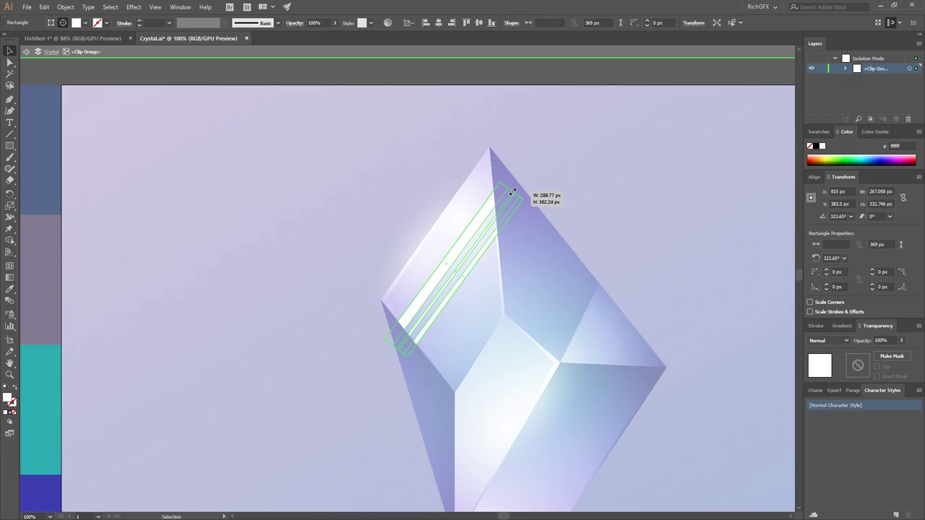
{"action": "left_click", "coordinate": [577, 187]}
{"action": "double_click", "coordinate": [602, 175]}
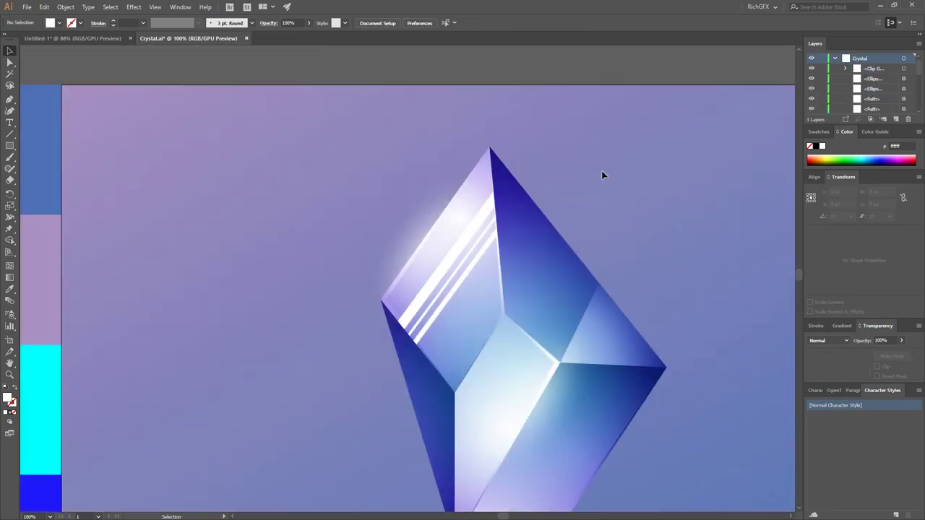
{"action": "left_click", "coordinate": [475, 257]}
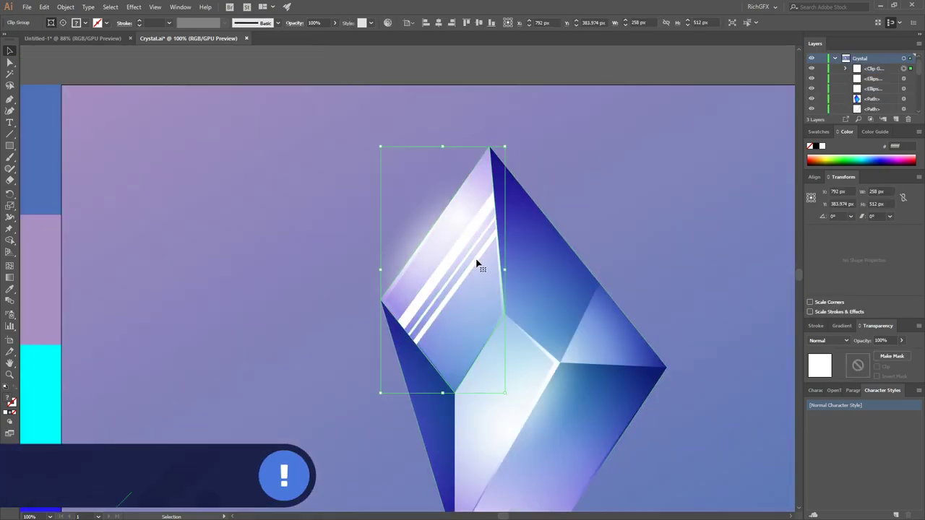
- Apply a Gaussian Blur to the white streak bars inside the facet clip group
{"action": "double_click", "coordinate": [477, 265]}
{"action": "left_click", "coordinate": [476, 264]}
{"action": "left_click", "coordinate": [133, 7]}
{"action": "mouse_move", "coordinate": [144, 168]}
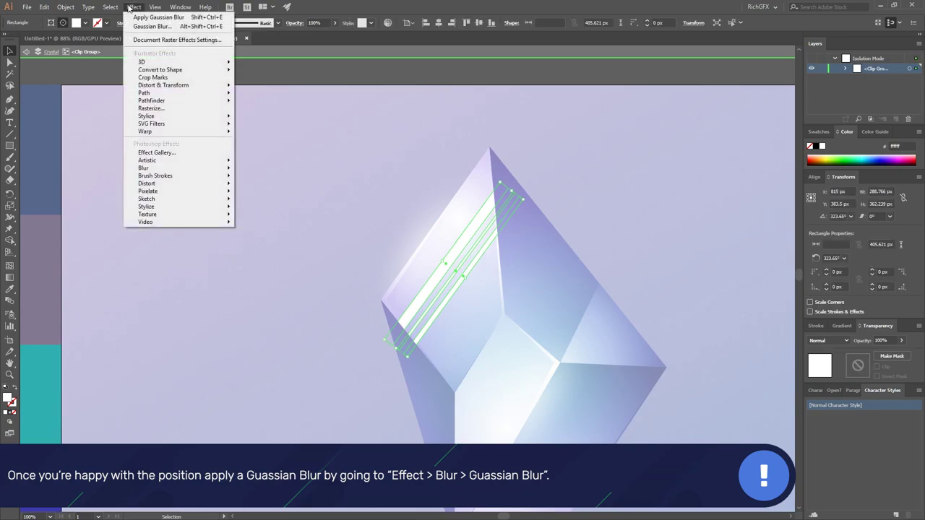
{"action": "left_click", "coordinate": [270, 172]}
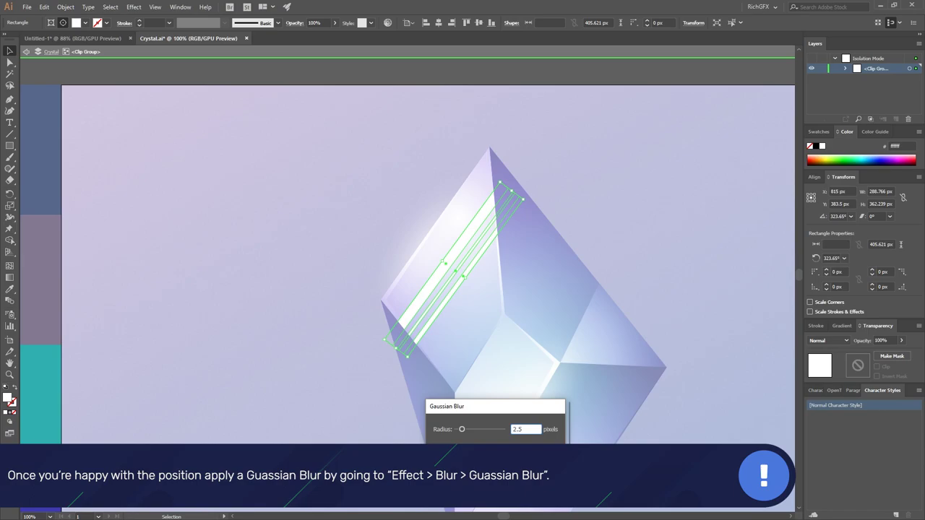
{"action": "key", "text": "Return"}
{"action": "left_click", "coordinate": [619, 210]}
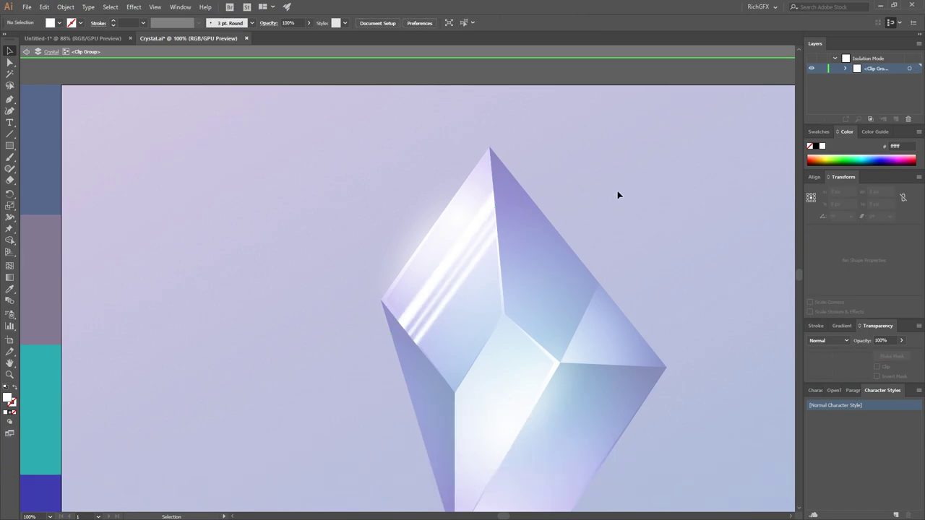
{"action": "double_click", "coordinate": [629, 202]}
- Set the upper-left facet clip group to 50% opacity with Soft Light blend mode
{"action": "left_click", "coordinate": [443, 275]}
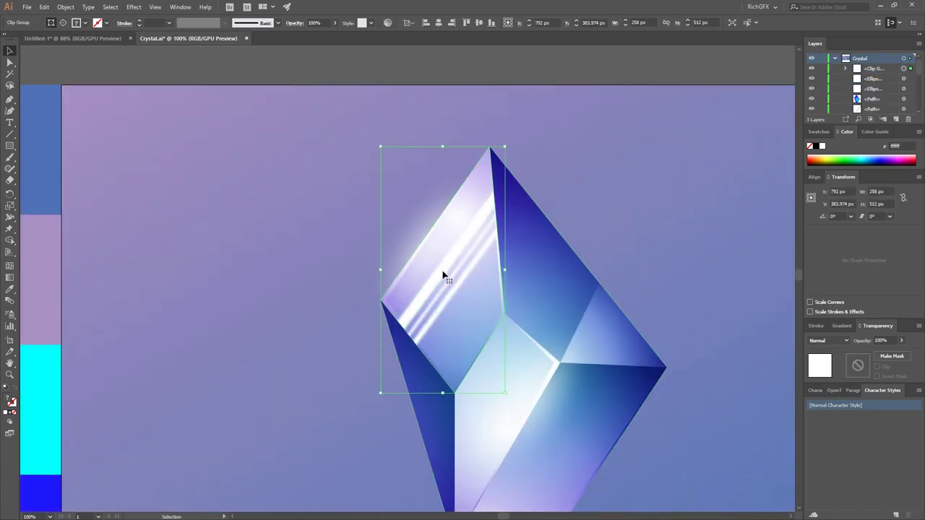
{"action": "left_click", "coordinate": [882, 339]}
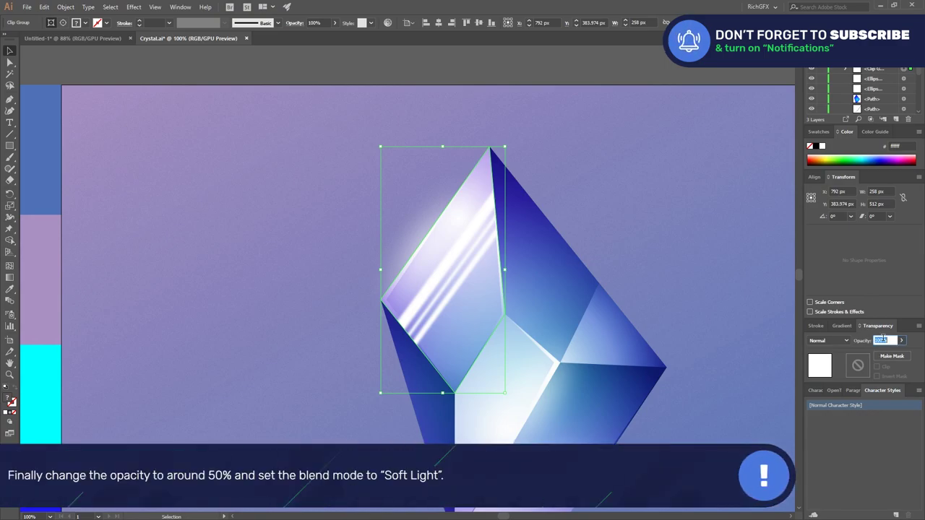
{"action": "type", "text": "50"}
{"action": "key", "text": "Return"}
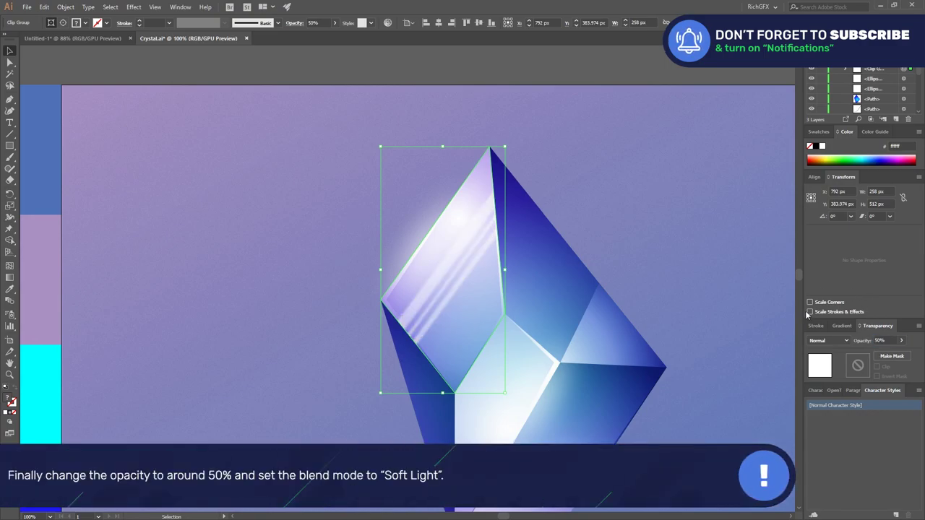
{"action": "left_click", "coordinate": [827, 340]}
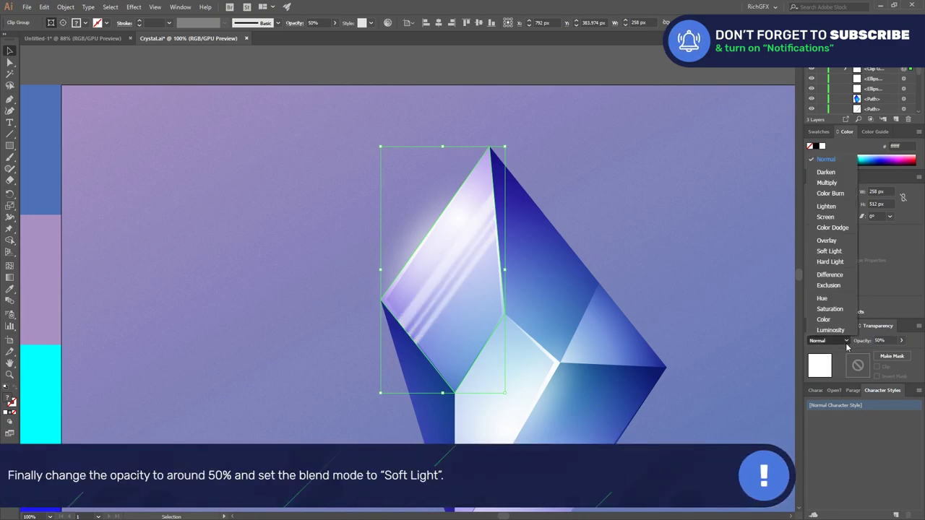
{"action": "left_click", "coordinate": [829, 251]}
{"action": "left_click", "coordinate": [738, 278]}
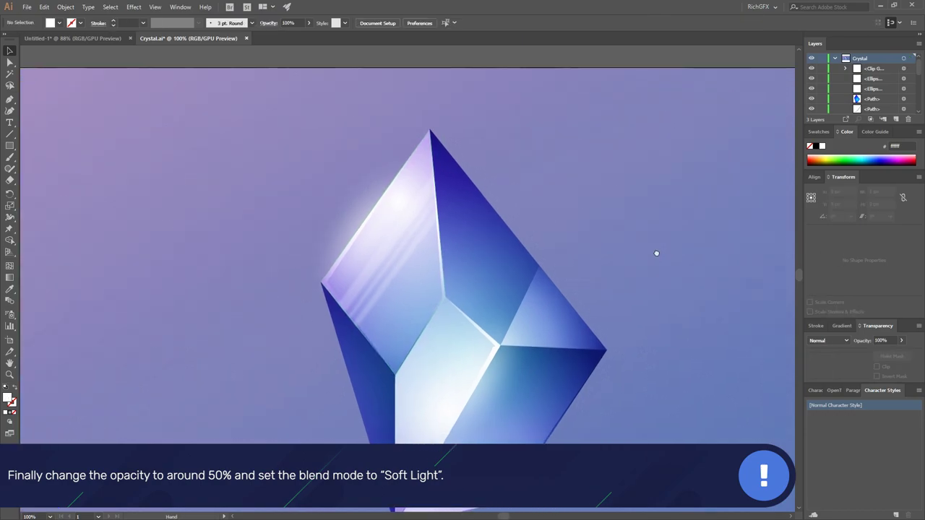
- Nudge the highlight streaks inside the facet group, then view the whole artboard
{"action": "double_click", "coordinate": [388, 269]}
{"action": "mouse_move", "coordinate": [388, 270]}
{"action": "left_mouse_down"}
{"action": "mouse_move", "coordinate": [400, 279]}
{"action": "mouse_move", "coordinate": [389, 279]}
{"action": "left_mouse_up"}
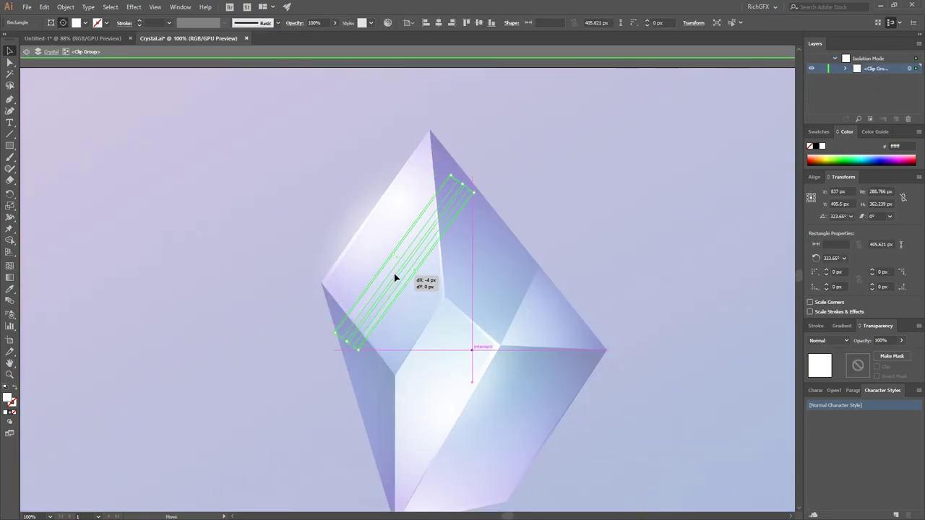
{"action": "double_click", "coordinate": [694, 243]}
{"action": "key", "text": "ctrl+minus"}
{"action": "left_click_drag", "start_coordinate": [695, 243], "coordinate": [557, 238]}
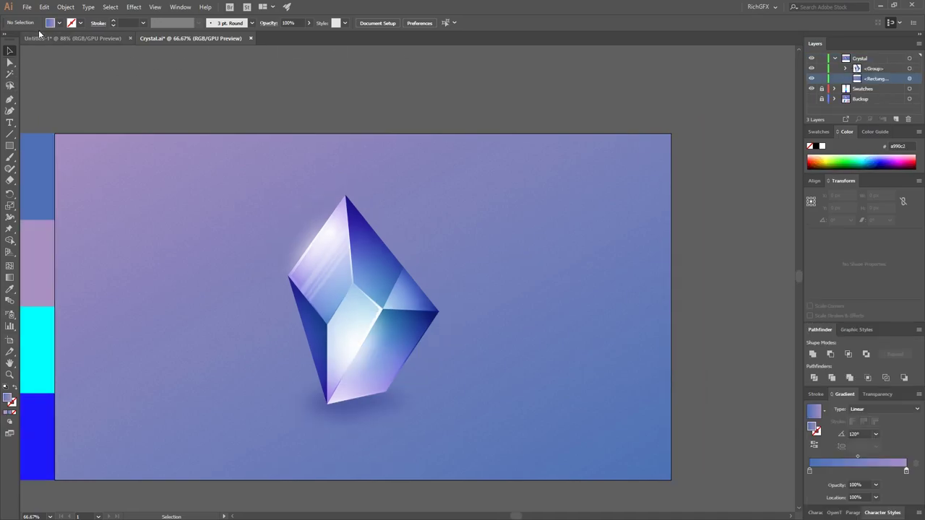
- Edit the global purple swatch with Preview on, adjusting RGB sliders to tan R198 G187 B123
{"action": "left_click", "coordinate": [58, 24]}
{"action": "double_click", "coordinate": [32, 73]}
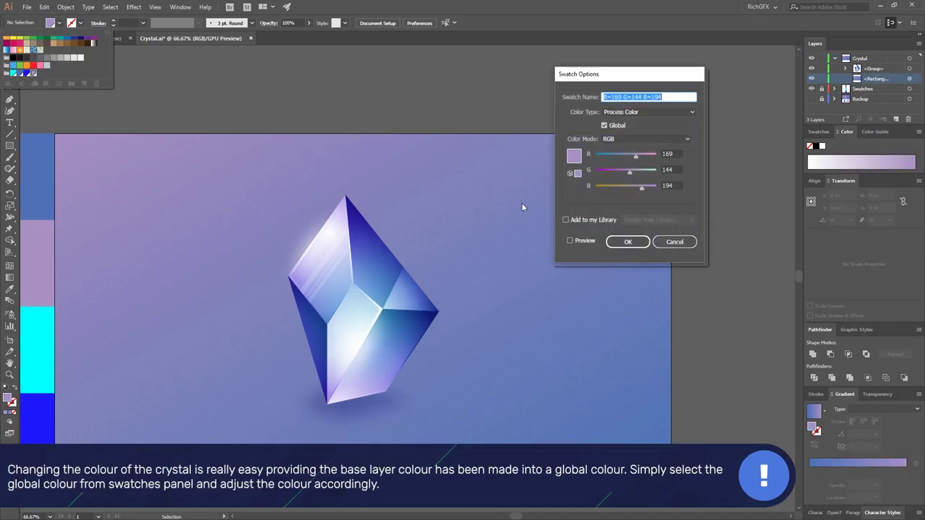
{"action": "left_click", "coordinate": [569, 241]}
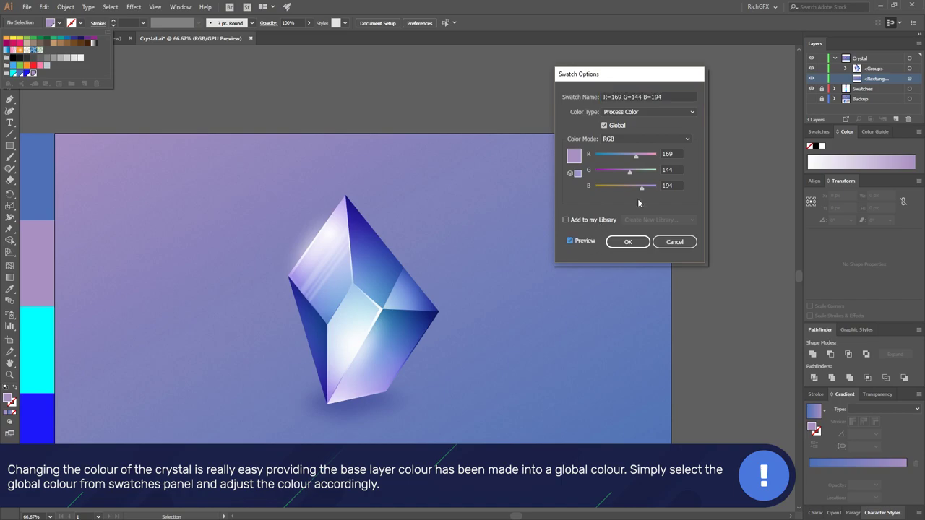
{"action": "mouse_move", "coordinate": [650, 172]}
{"action": "left_mouse_down"}
{"action": "mouse_move", "coordinate": [605, 175]}
{"action": "mouse_move", "coordinate": [653, 159]}
{"action": "mouse_move", "coordinate": [639, 175]}
{"action": "mouse_move", "coordinate": [638, 155]}
{"action": "mouse_move", "coordinate": [640, 172]}
{"action": "left_mouse_up"}
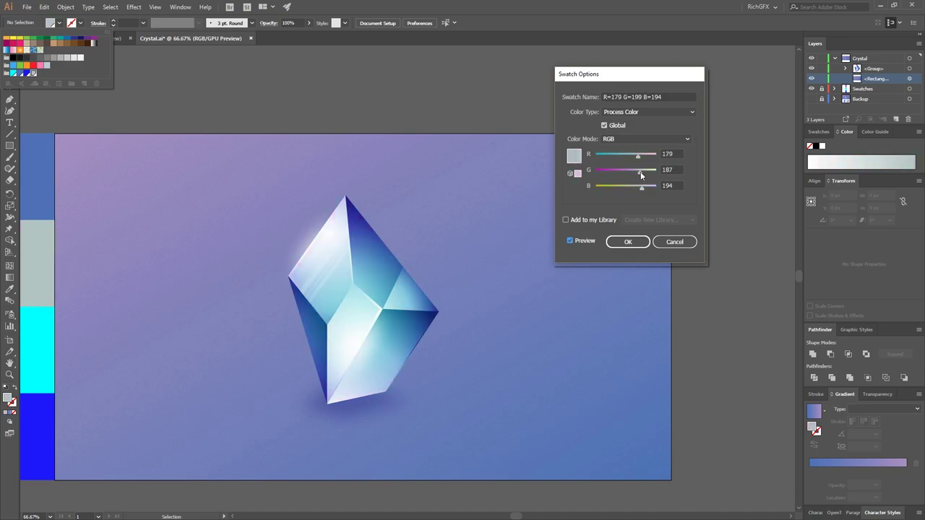
{"action": "left_click_drag", "start_coordinate": [634, 159], "coordinate": [618, 189]}
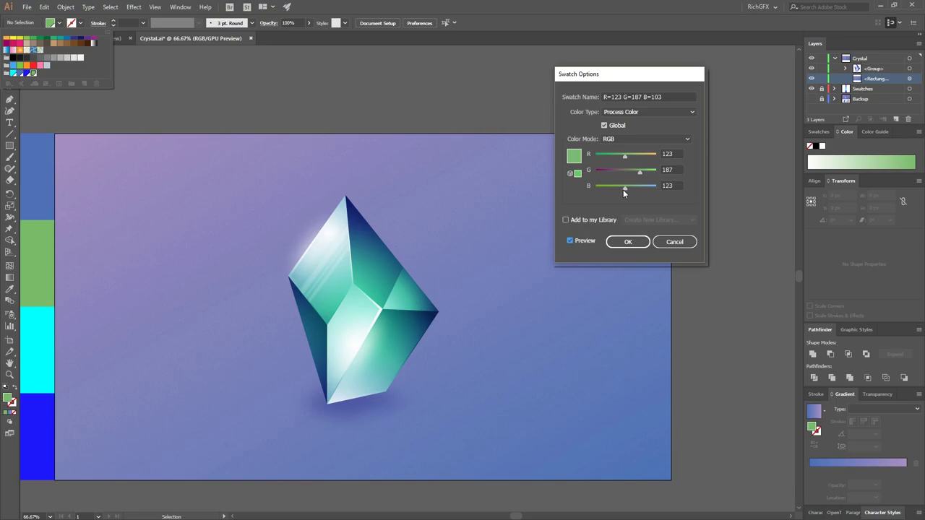
{"action": "left_click_drag", "start_coordinate": [625, 159], "coordinate": [640, 158]}
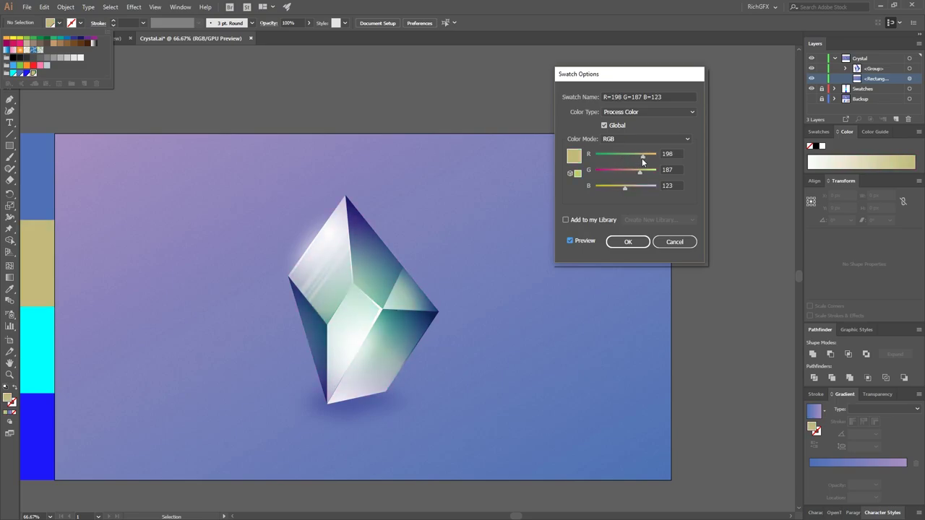
{"action": "left_click", "coordinate": [626, 241]}
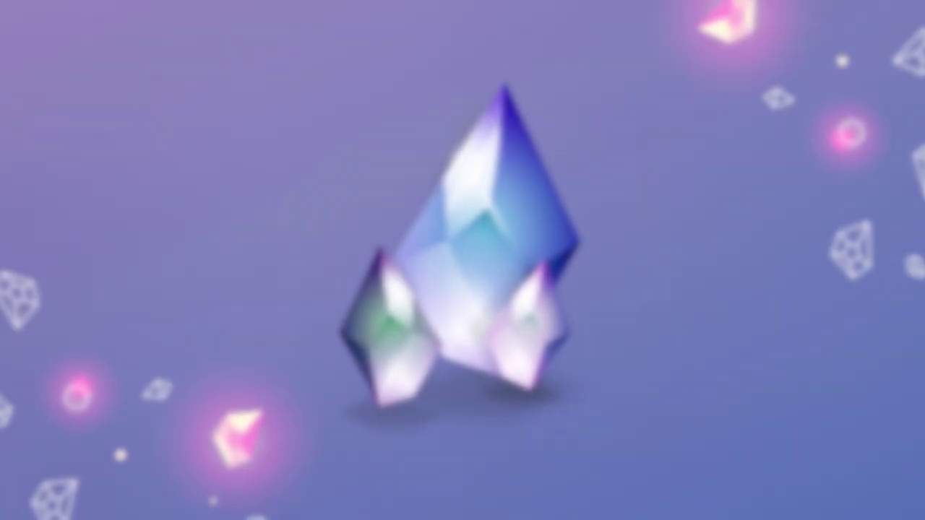